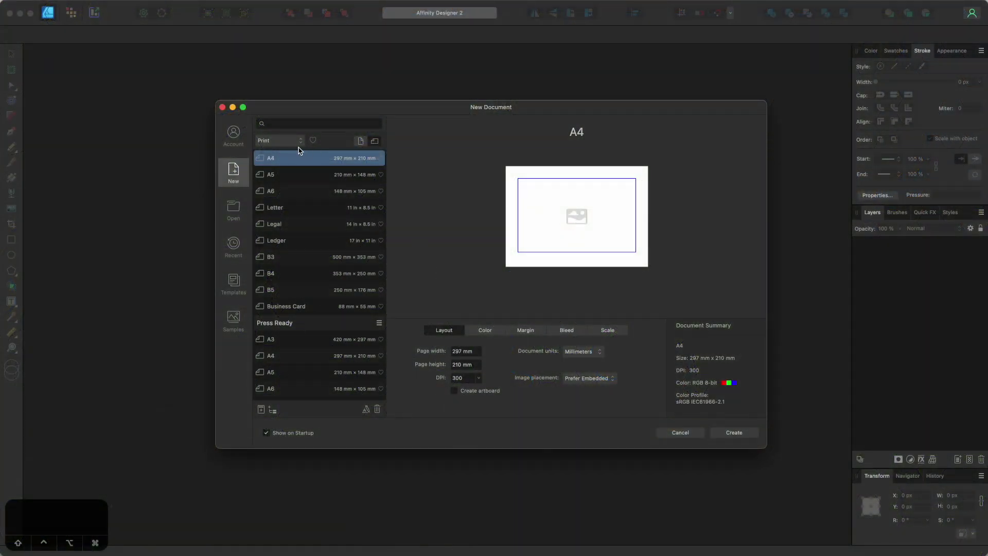
Step: Create the new landscape A4 document
click(456, 381)
double_click(461, 378)
click(727, 432)
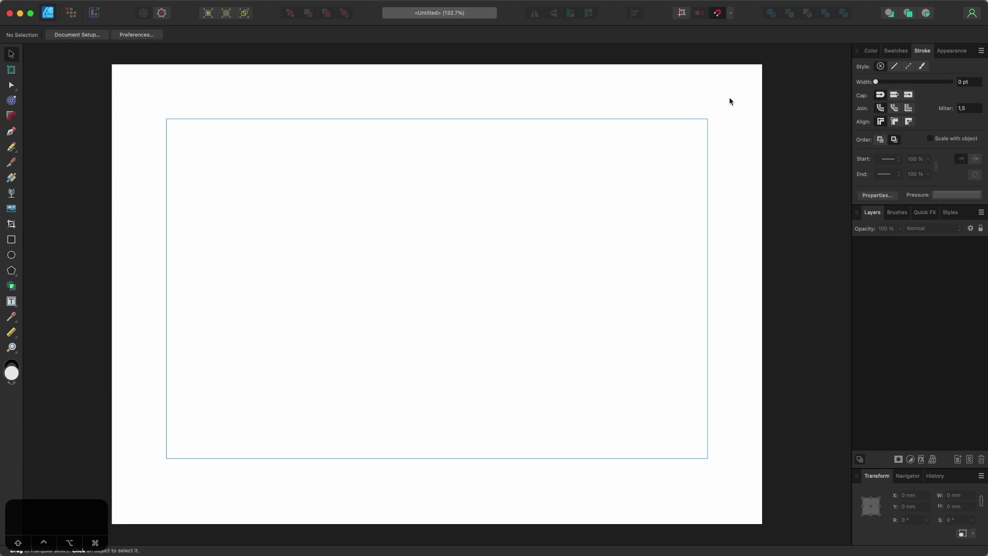
Step: Turn on snapping to the grid and to the baseline grid
click(731, 13)
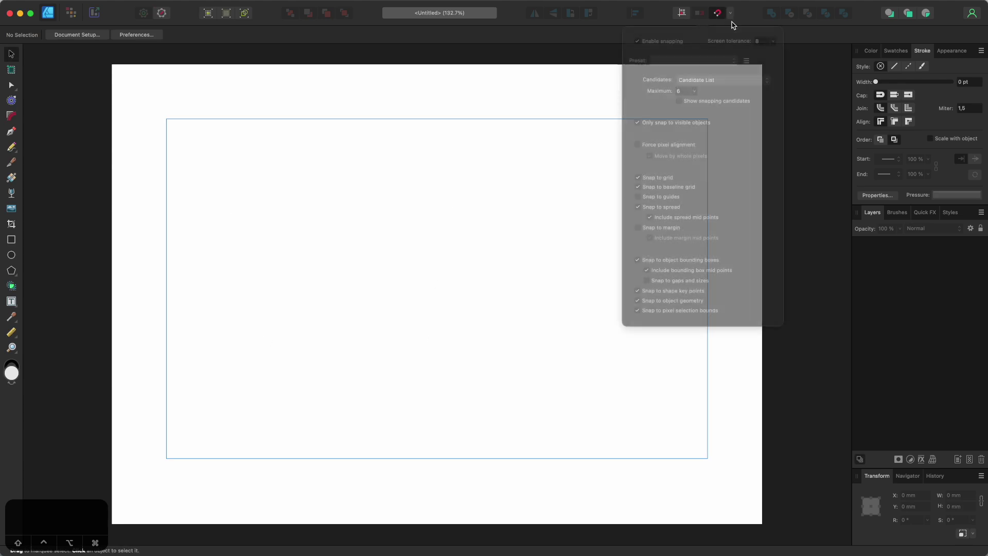
click(638, 177)
click(638, 187)
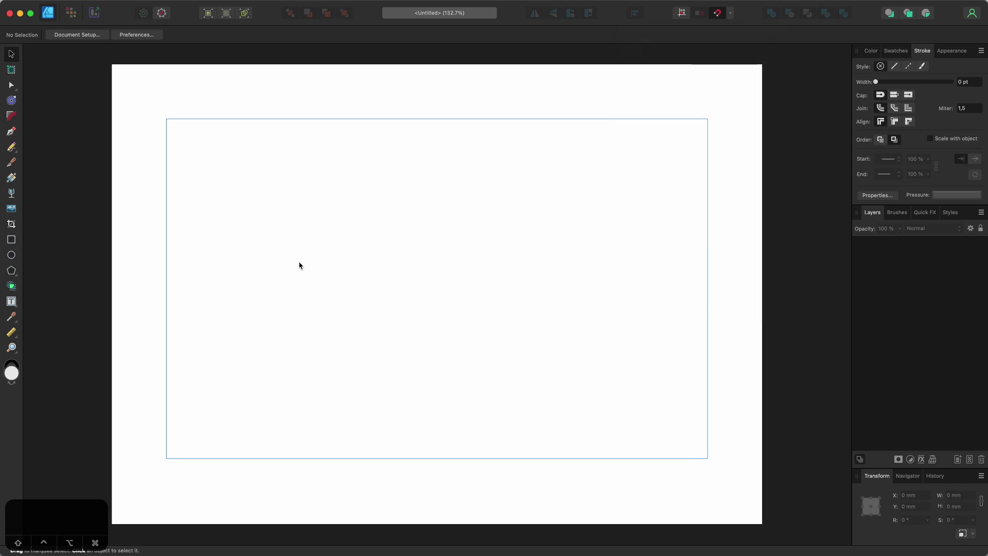
Step: Show the grid on the page
click(233, 6)
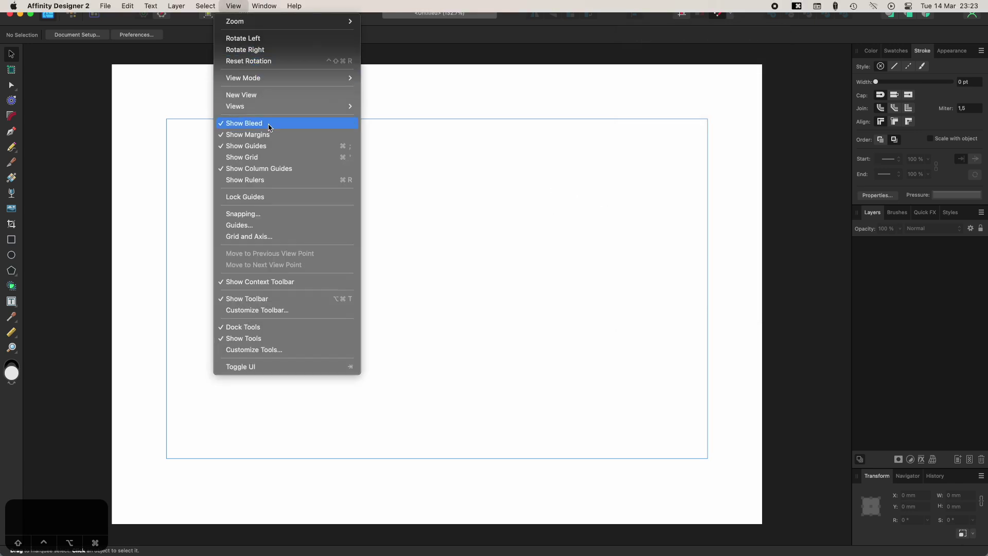
click(270, 158)
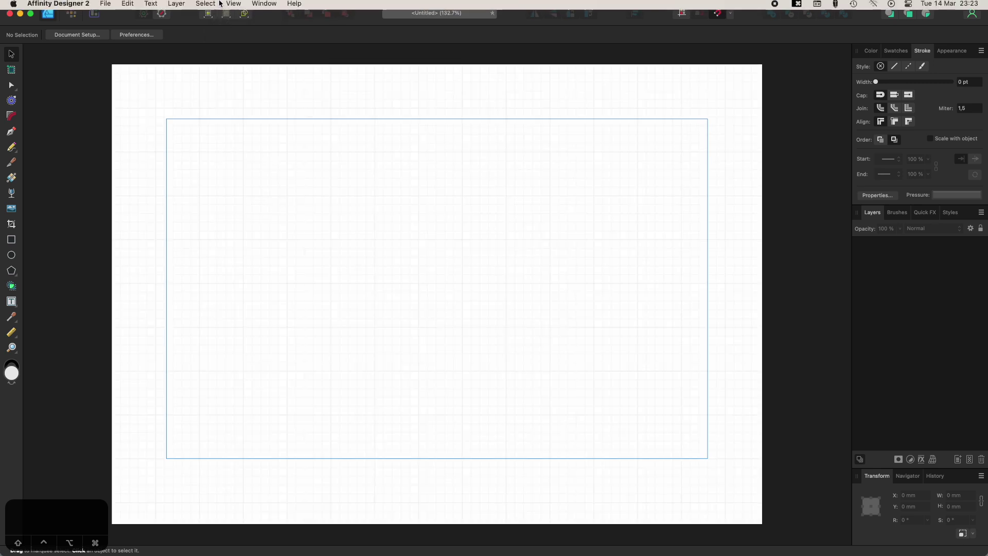
click(231, 6)
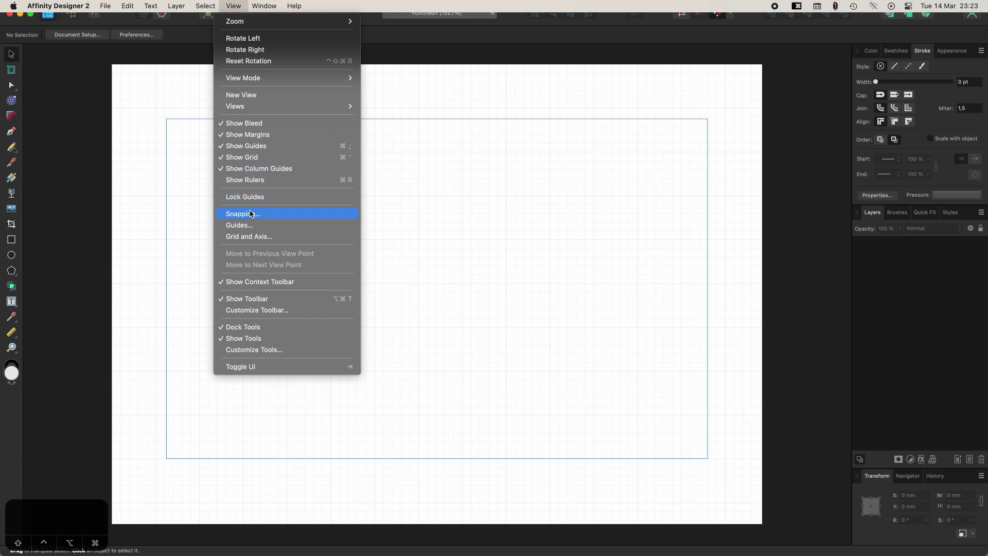
Step: Set the grid to Advanced mode with a Triangular grid at 10 mm spacing
click(251, 238)
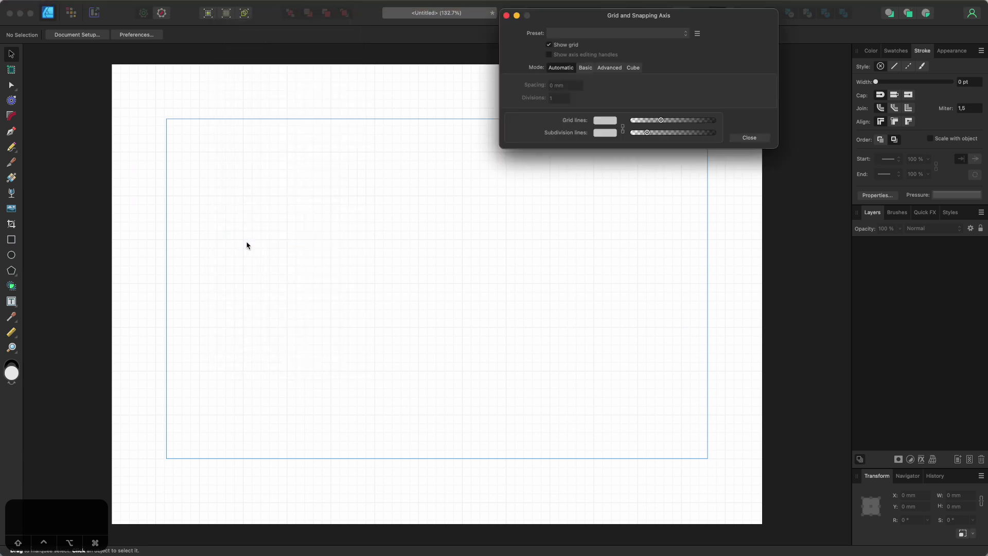
drag(678, 16, 467, 230)
click(432, 242)
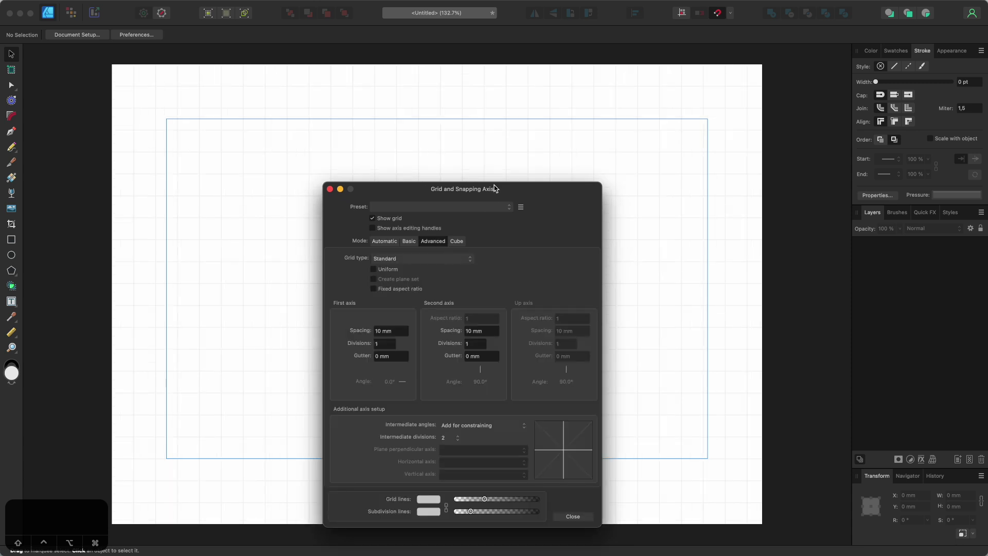
drag(494, 188, 504, 126)
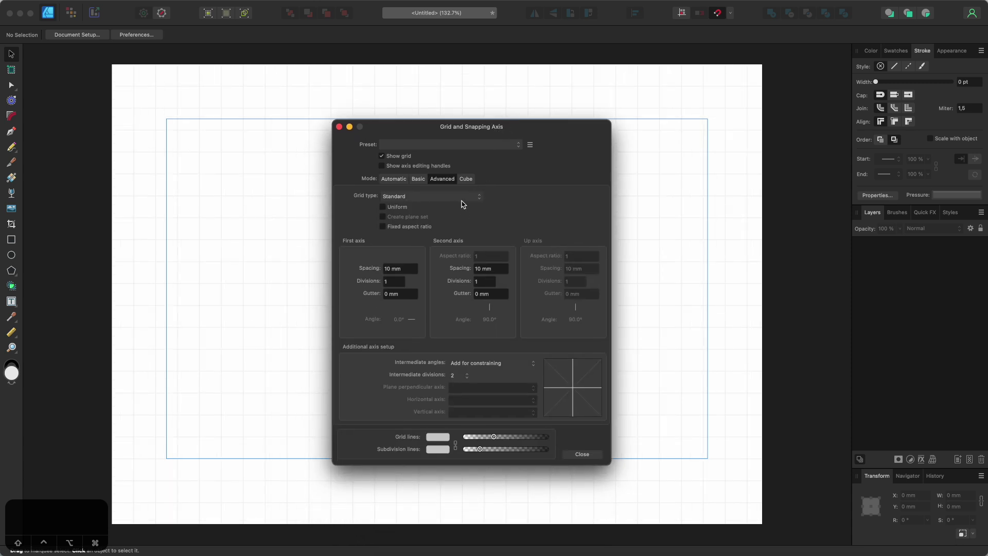
drag(462, 198, 434, 279)
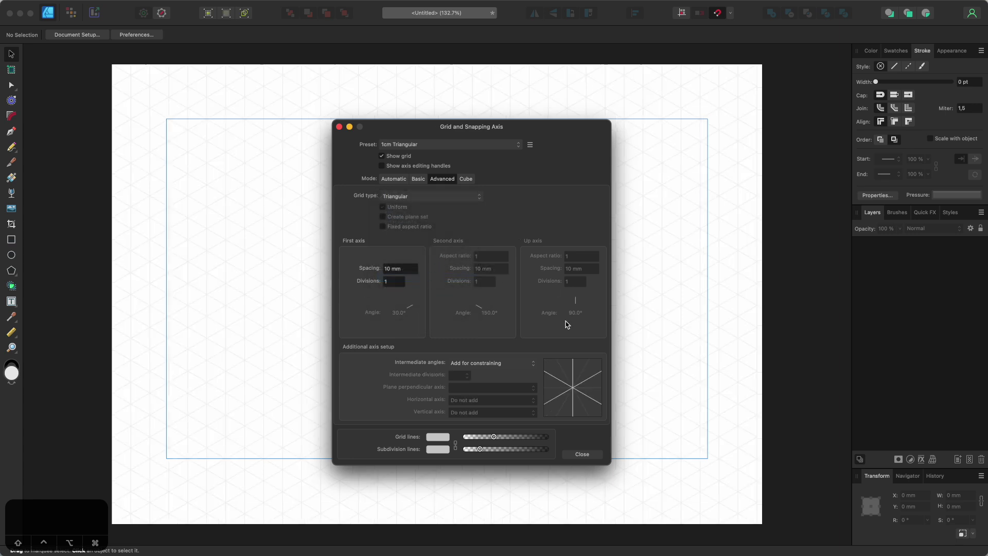
click(581, 455)
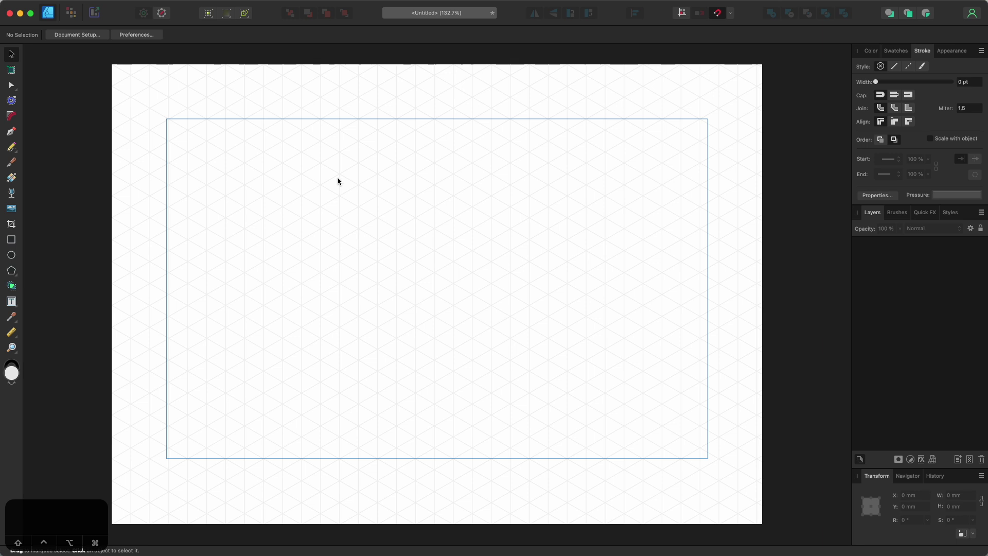
Step: Zoom to the page's top-left corner and set the Polygon Tool to 6 sides
scroll(113, 70, up, 3)
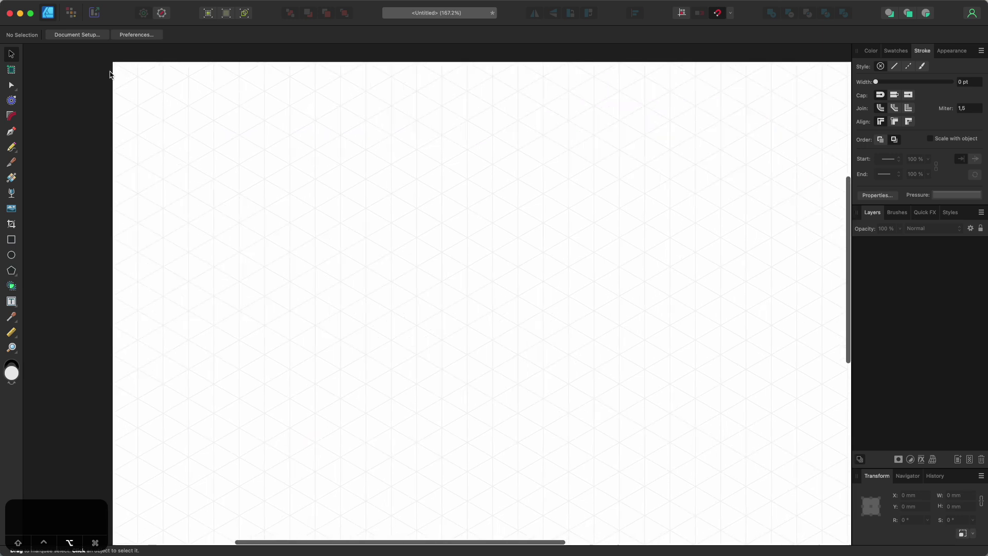
key(space)
drag(143, 90, 210, 156)
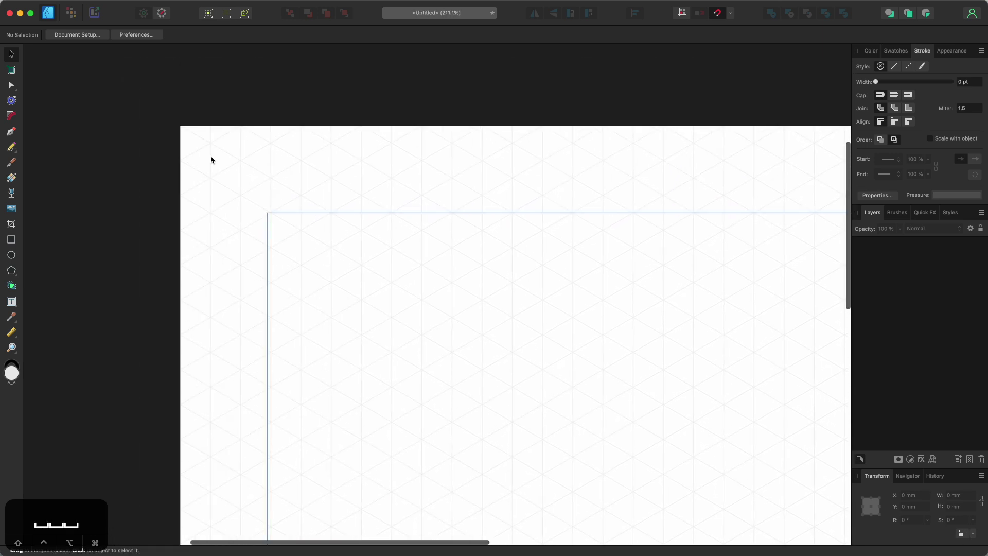
drag(17, 276, 51, 320)
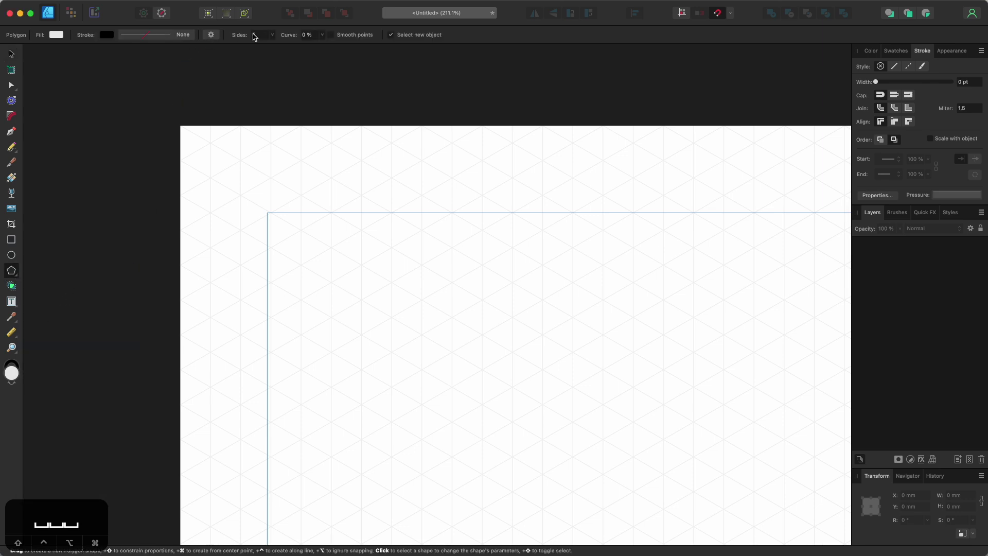
click(272, 35)
drag(271, 45, 273, 46)
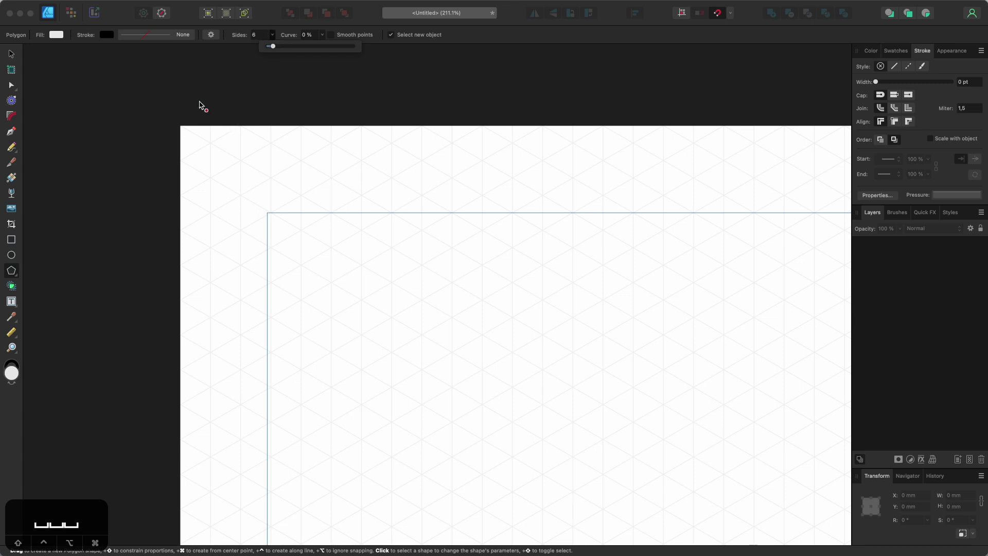
Step: Give polygons a solid 0.2 pt stroke aligned to the centre
click(151, 34)
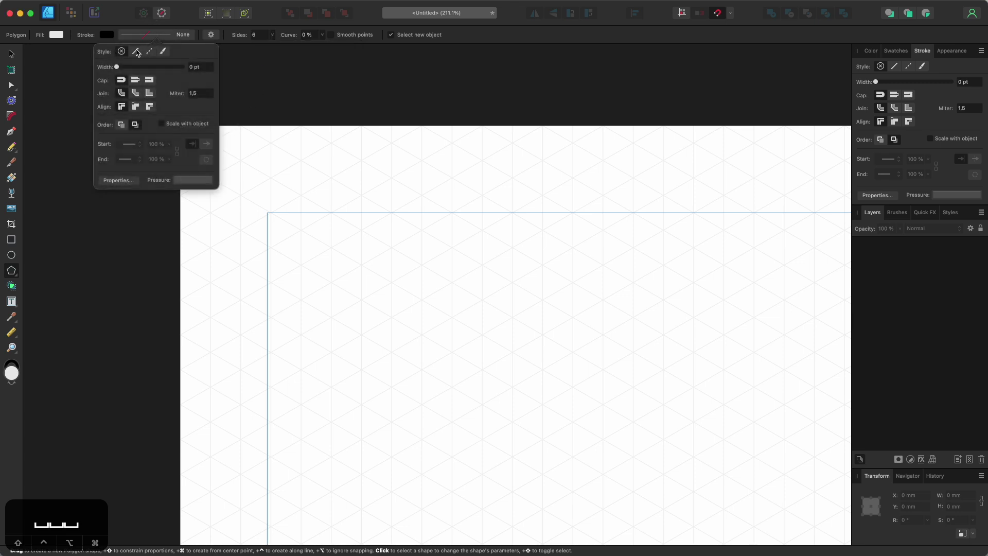
click(136, 52)
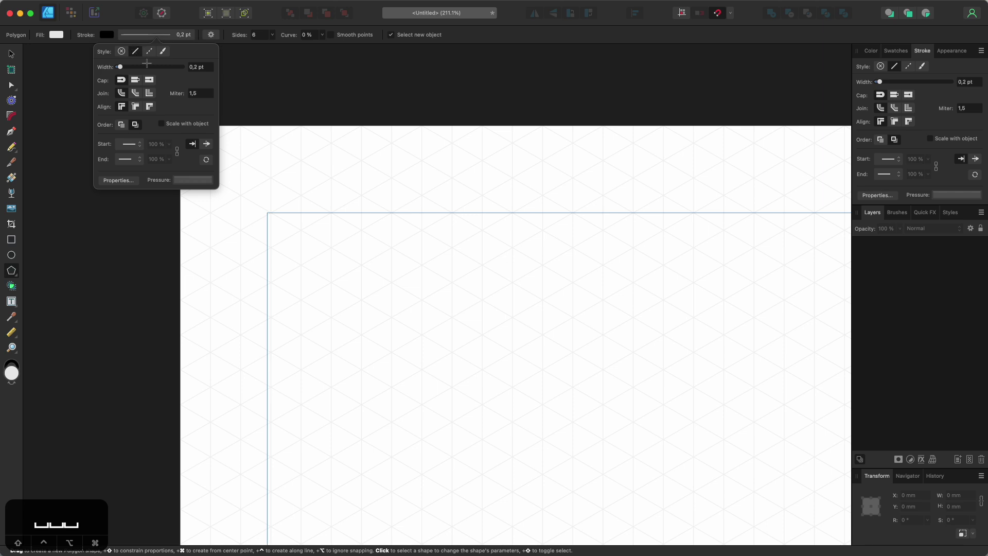
click(134, 106)
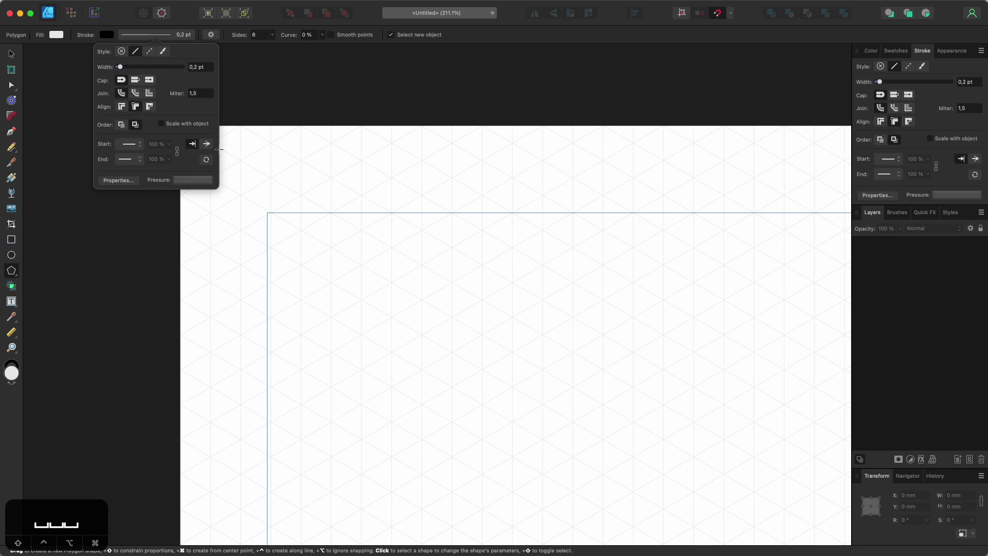
click(243, 135)
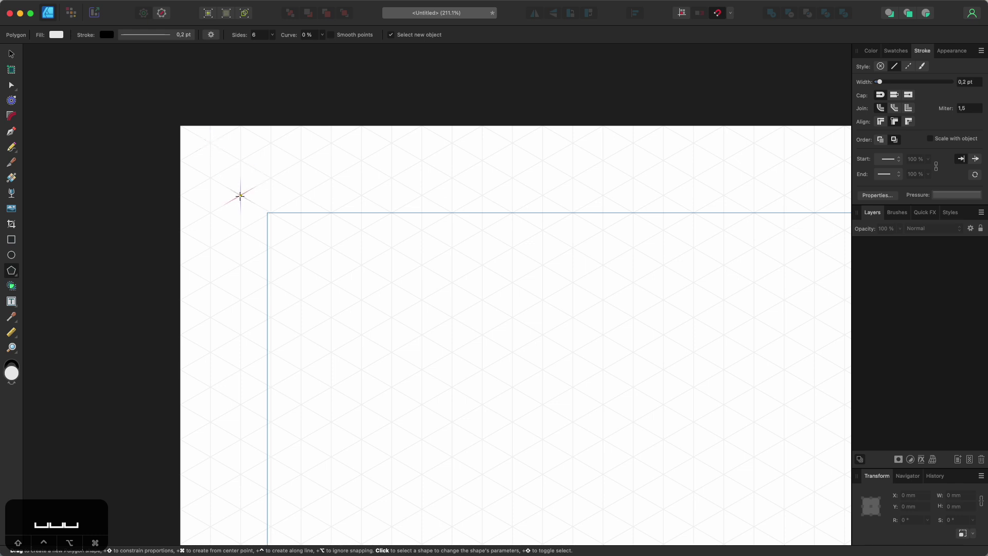
Step: Draw a hexagon, enlarge it to 20 mm and move it over the page's top-left corner
drag(240, 195, 293, 146)
click(11, 53)
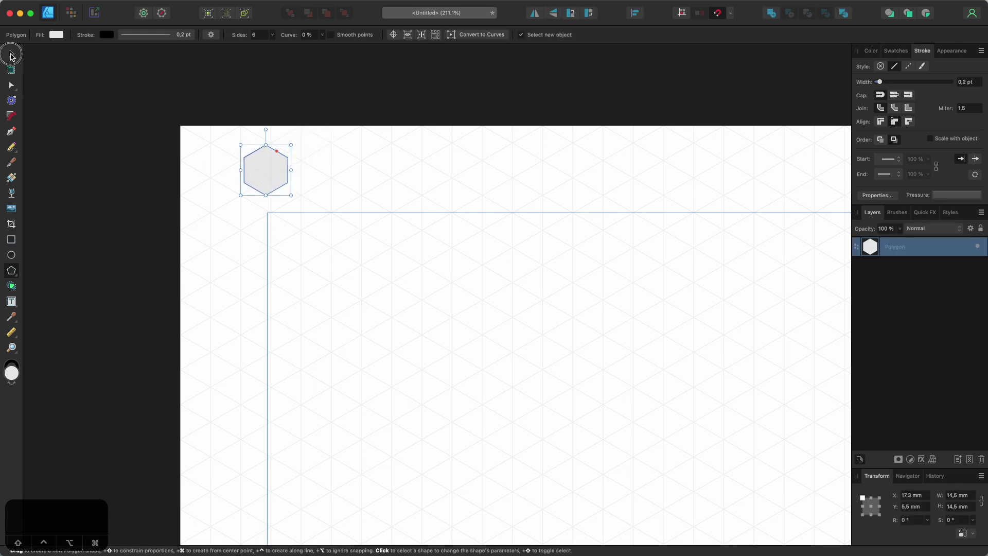
drag(275, 188, 252, 204)
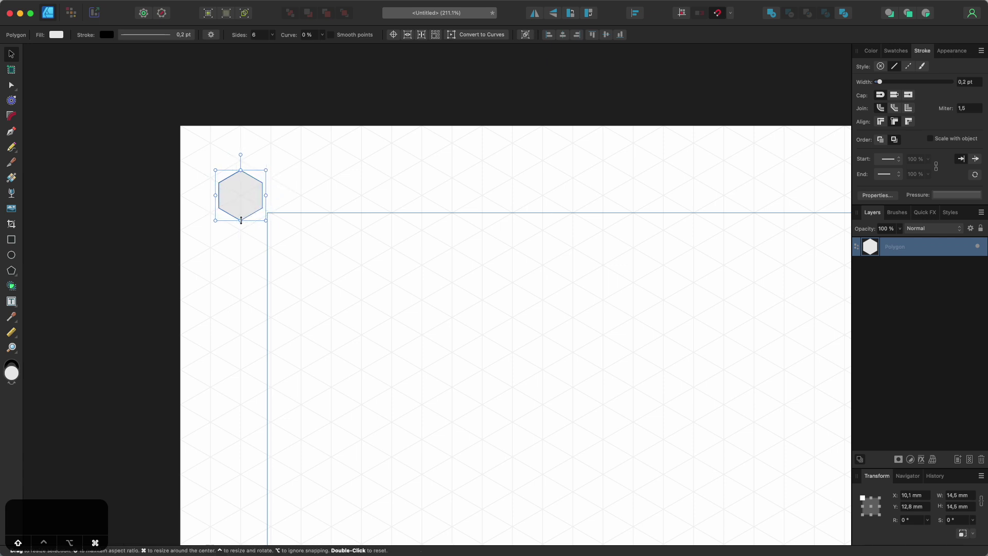
drag(241, 220, 240, 230)
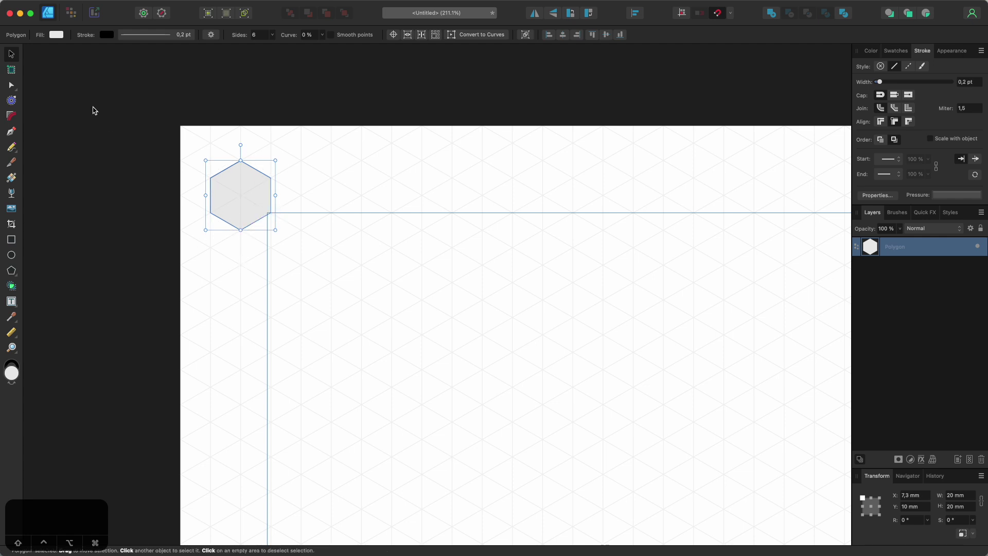
click(290, 280)
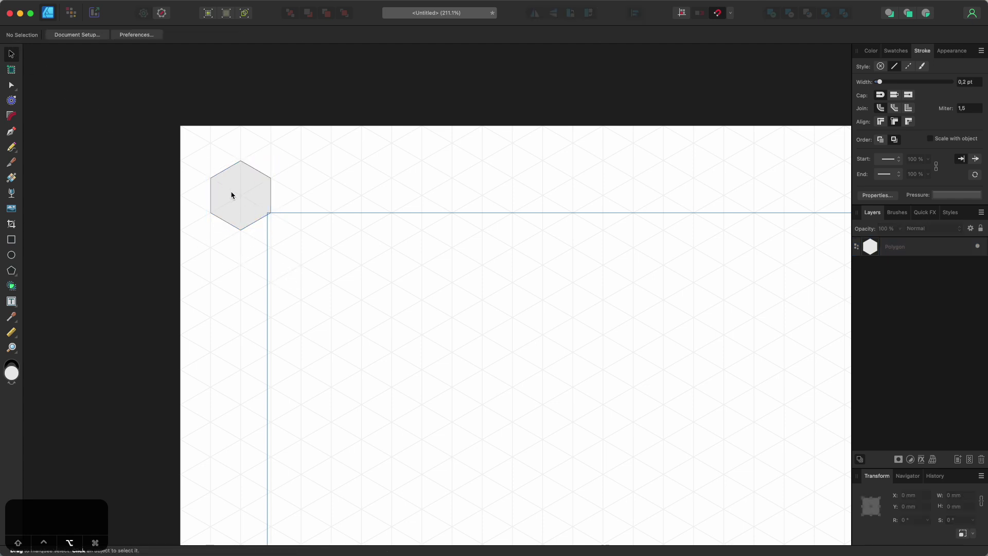
drag(231, 195, 201, 143)
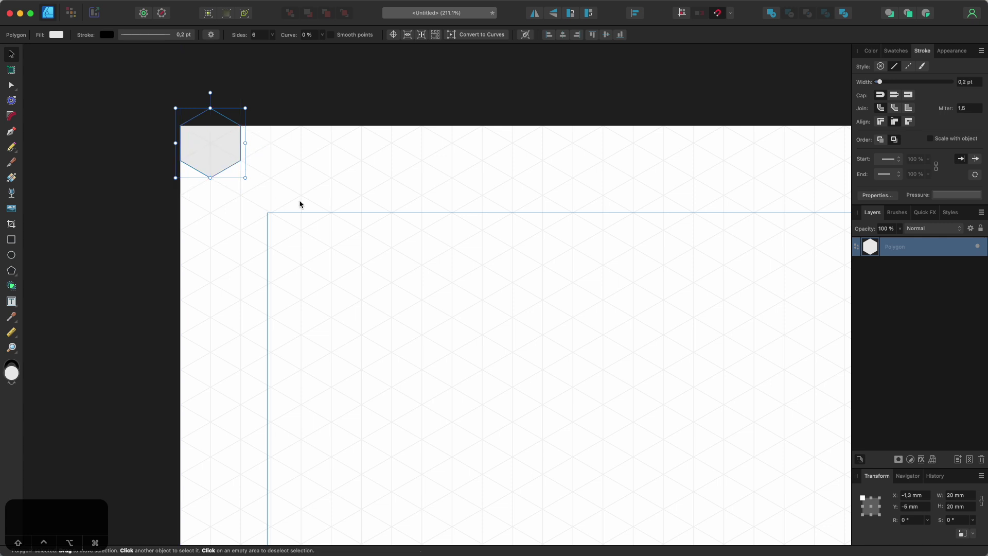
click(300, 204)
Step: Duplicate the hexagon, then copy the pair to make four hexagons in the top row
click(235, 164)
key(super+j)
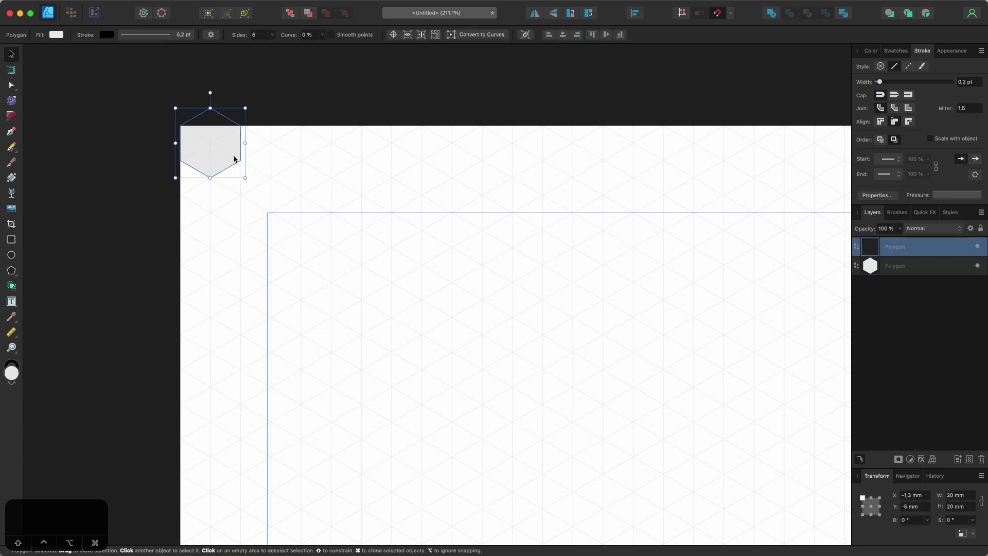
drag(234, 164, 291, 154)
click(338, 199)
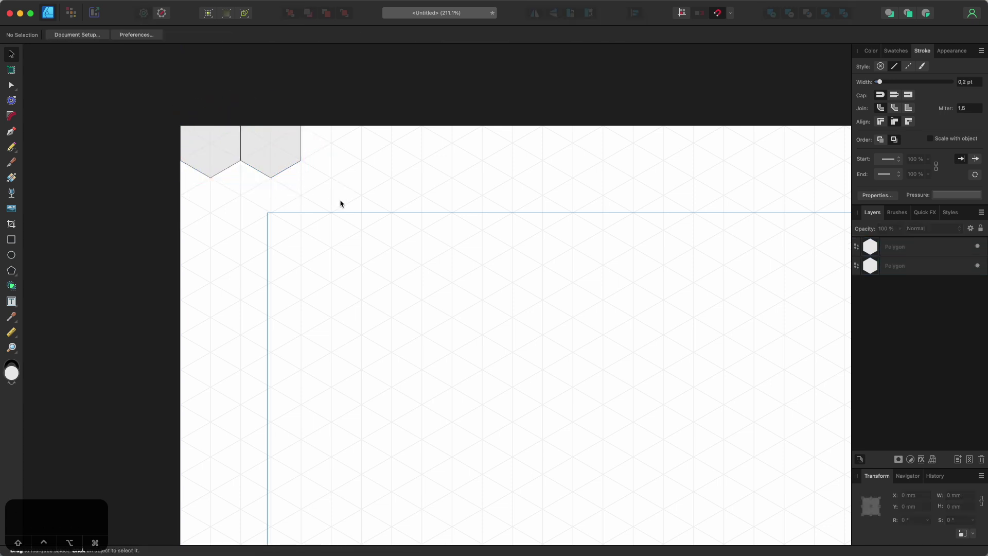
drag(340, 201, 159, 106)
key(super+c)
key(super+v)
drag(264, 169, 343, 150)
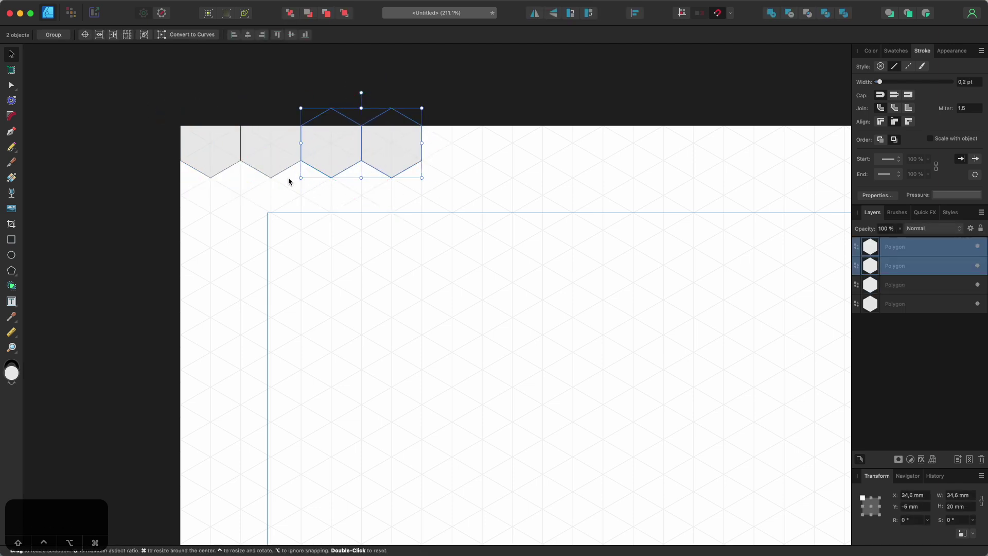
Step: Copy the four hexagons to extend the top row to eight
drag(157, 211, 423, 134)
key(super+c)
key(super+v)
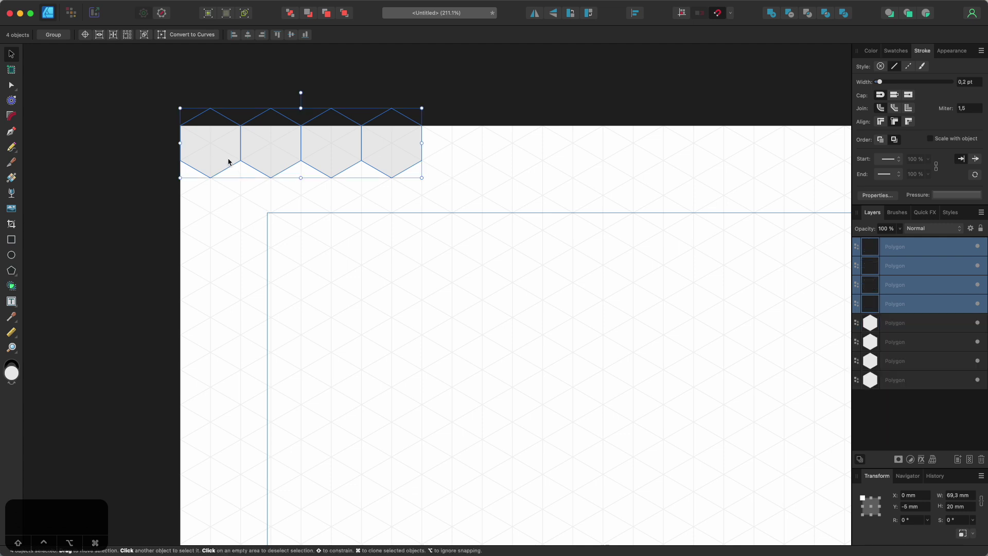
drag(227, 162, 470, 156)
click(583, 257)
scroll(583, 256, down, 2)
drag(582, 254, 364, 245)
scroll(382, 251, down, 1)
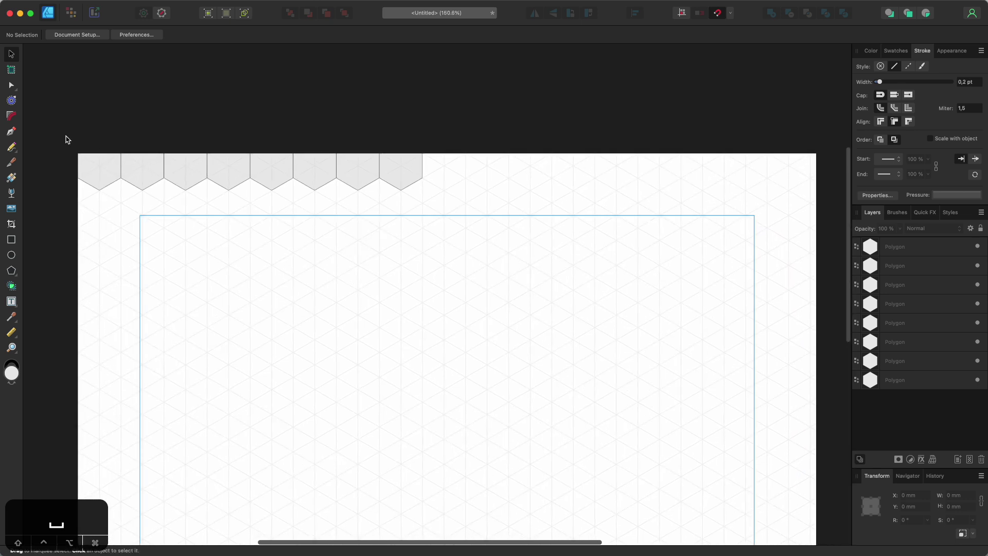
Step: Copy the eight hexagons, then the two end ones, to complete an 18-hexagon top row
drag(60, 134, 451, 195)
key(super+c)
key(super+v)
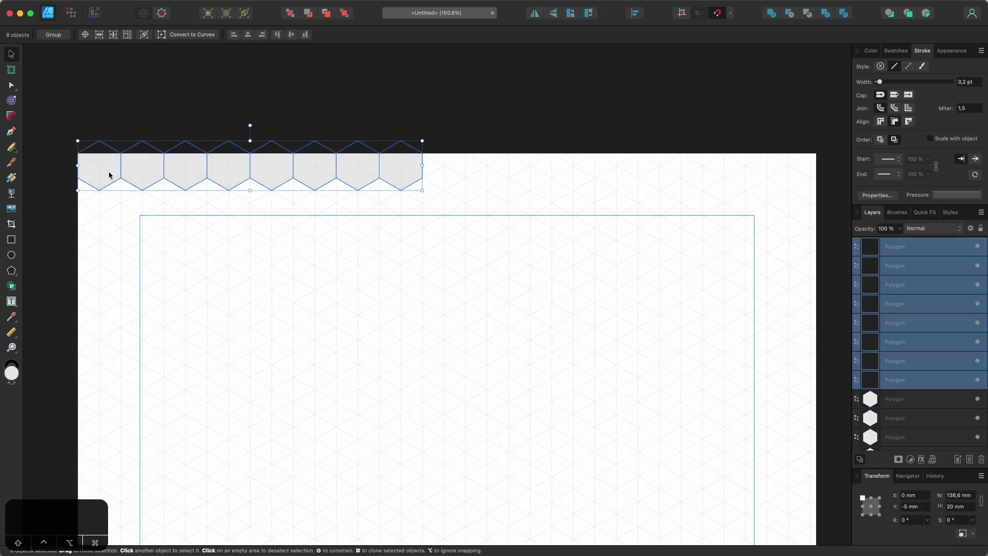
drag(108, 174, 452, 166)
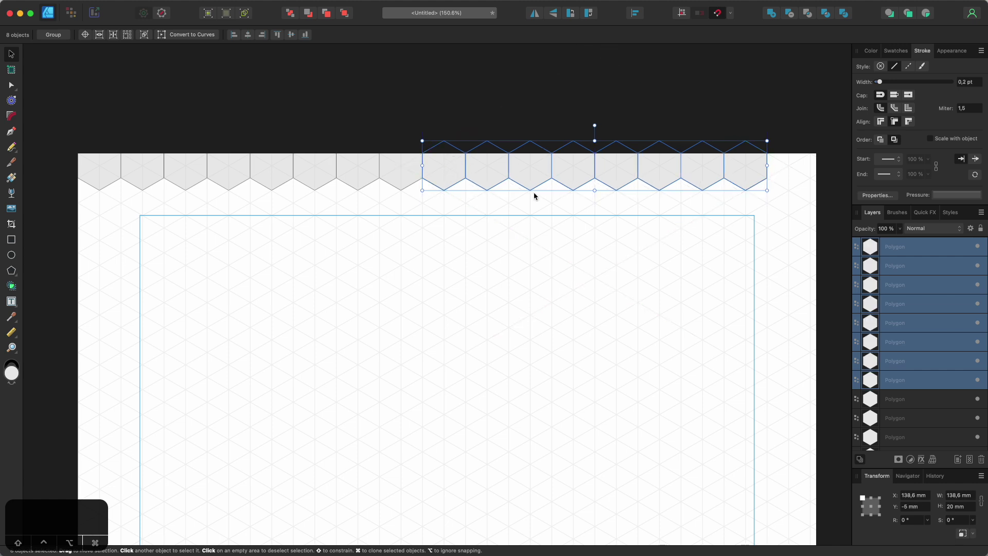
click(792, 214)
drag(769, 209, 783, 172)
key(super+c)
key(super+v)
click(579, 257)
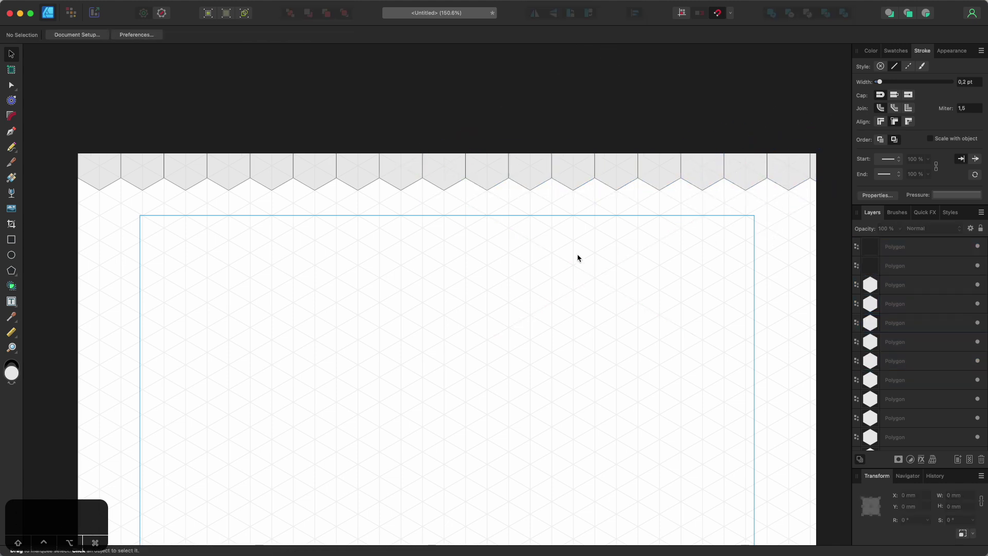
Step: Copy the 18-hexagon row and paste it offset beneath as an interlocking second row
scroll(566, 256, down, 3)
key(space)
drag(561, 263, 561, 191)
drag(139, 80, 821, 148)
key(super+c)
key(super+v)
drag(199, 106, 181, 137)
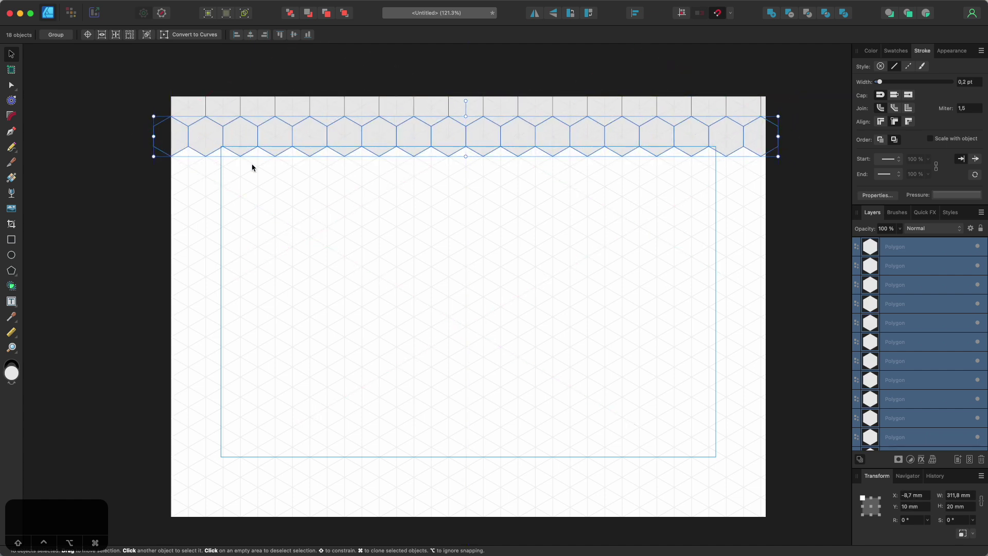
click(558, 206)
Step: Duplicate the two hexagon rows below the originals to make four rows
drag(832, 194, 121, 97)
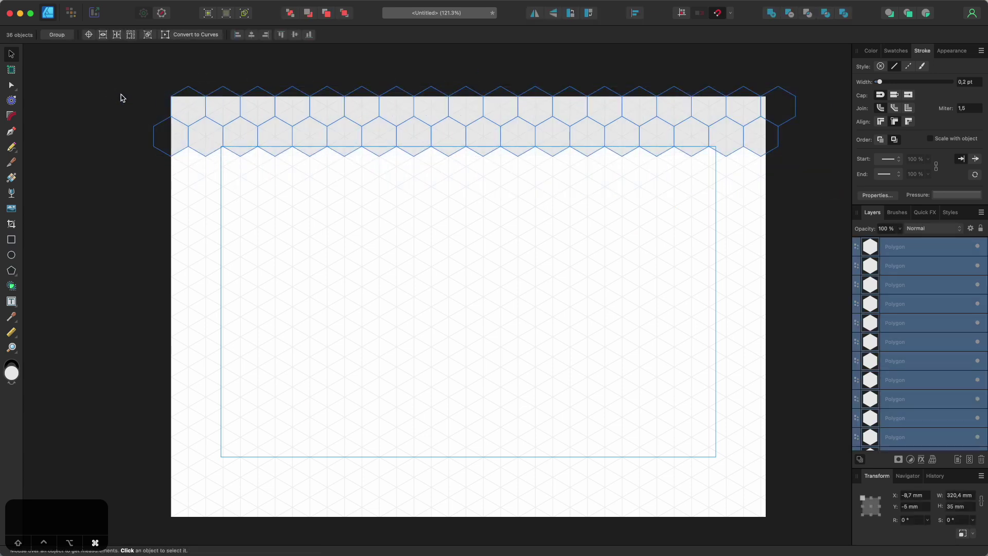
key(super+c)
key(super+v)
drag(189, 117, 188, 177)
click(159, 245)
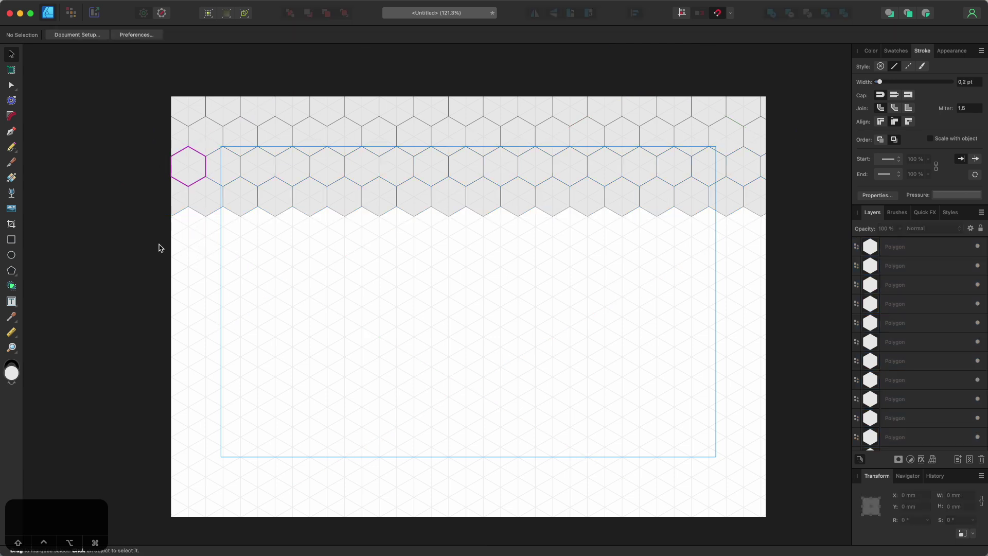
Step: Copy the four rows, then the whole grid, downward until the page is covered
drag(152, 236, 797, 60)
key(super+c)
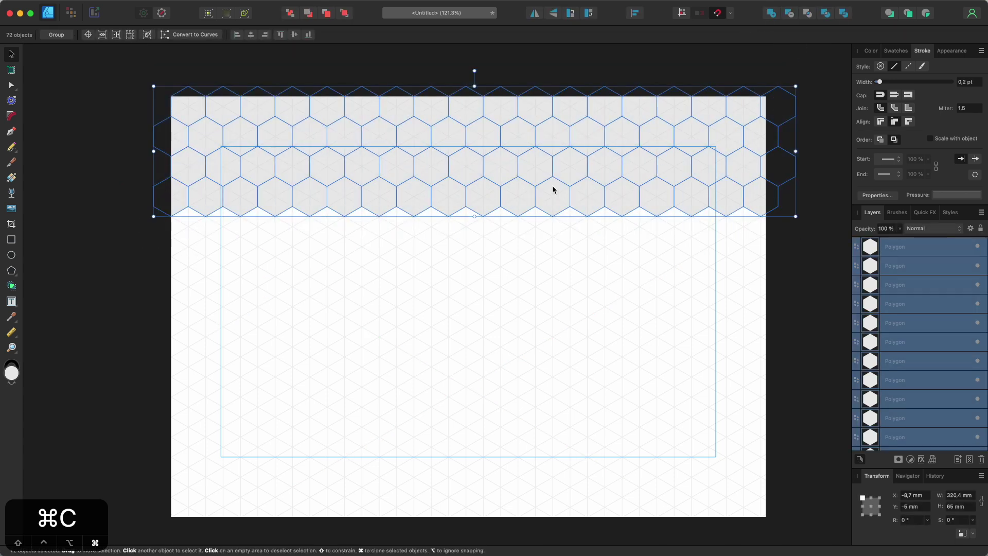
drag(180, 118, 183, 233)
drag(133, 69, 796, 394)
key(super+c)
drag(190, 145, 189, 351)
Step: Delete the surplus row and stray hexagon below the page, then recentre the view
scroll(400, 236, down, 5)
click(199, 516)
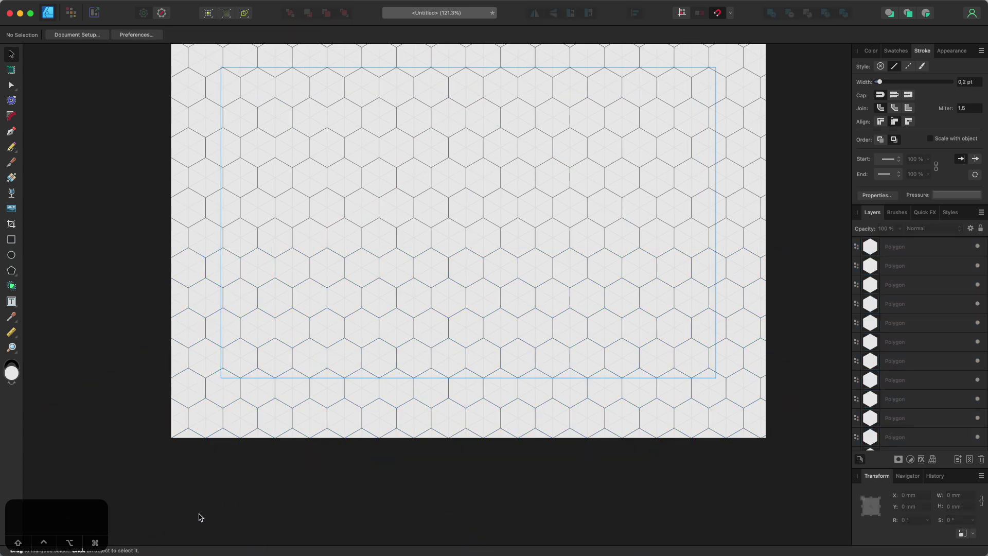
drag(139, 511, 822, 481)
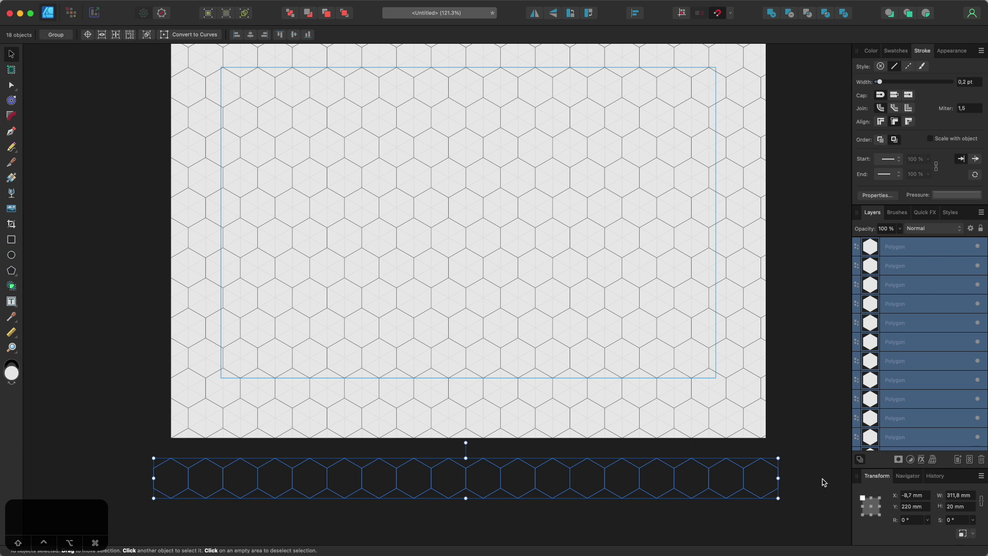
key(BackSpace)
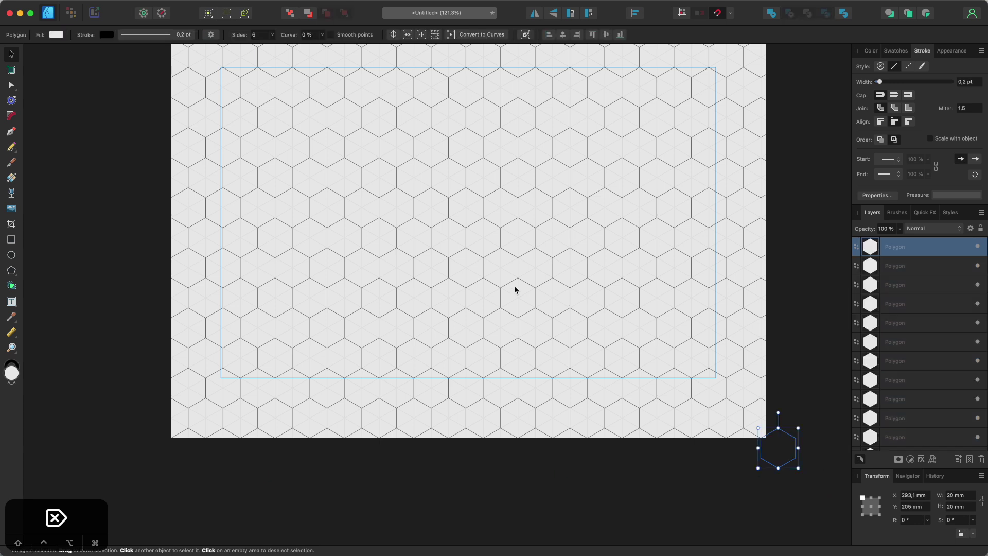
key(BackSpace)
scroll(119, 234, up, 3)
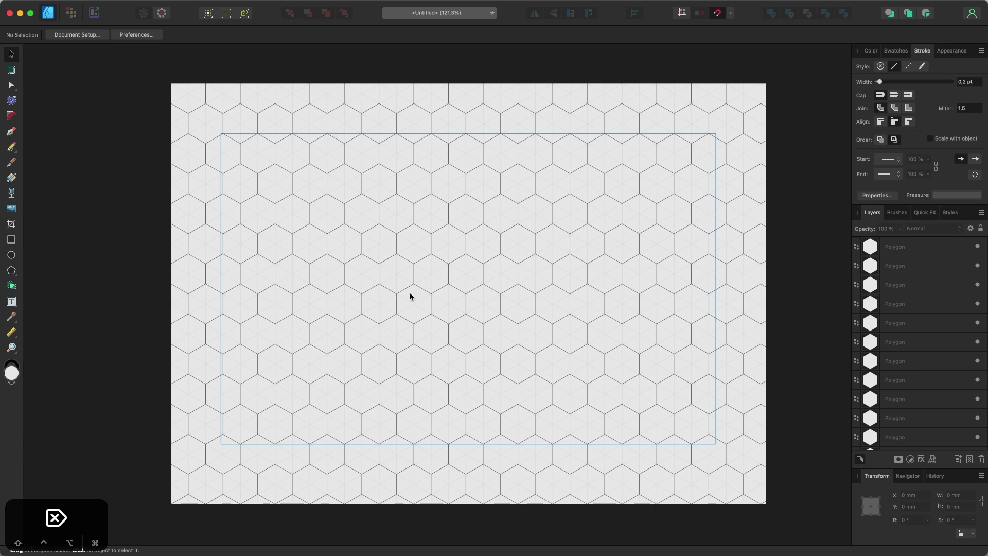
scroll(411, 295, up, 1)
drag(413, 294, 404, 307)
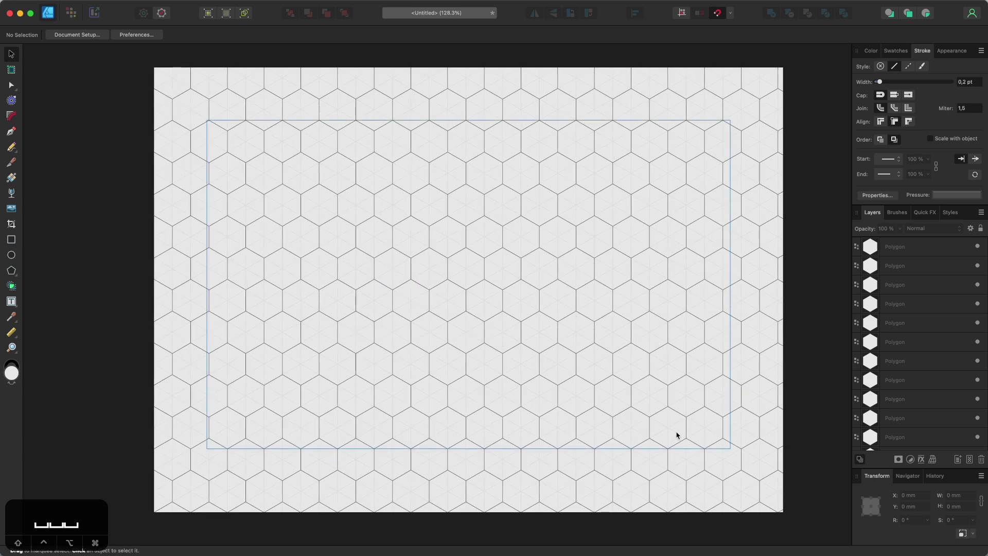
Step: Place the baronato_de_stol image from Downloads and scale it to 188.3 × 110.2 mm top-left
mouse_move(669, 555)
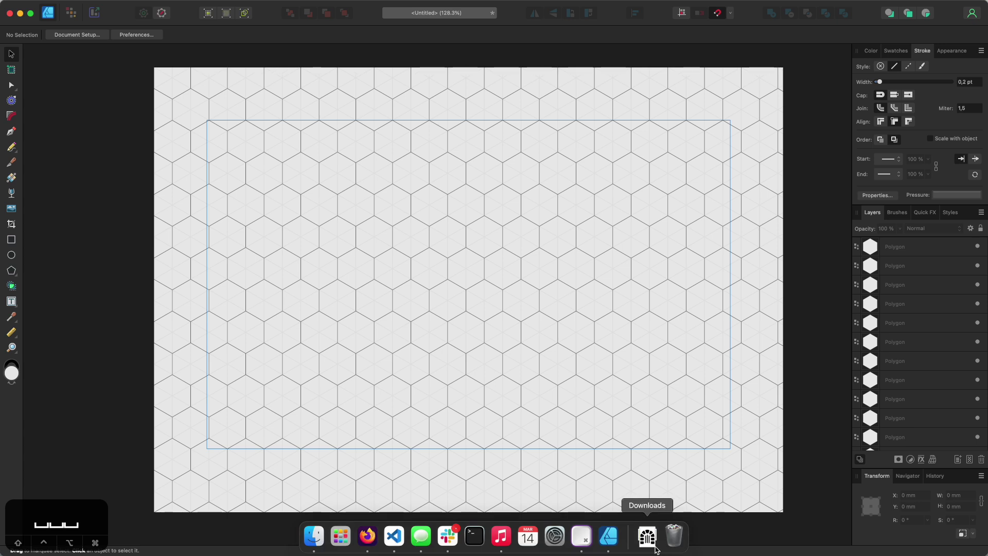
click(654, 537)
drag(648, 469, 450, 337)
scroll(468, 269, down, 3)
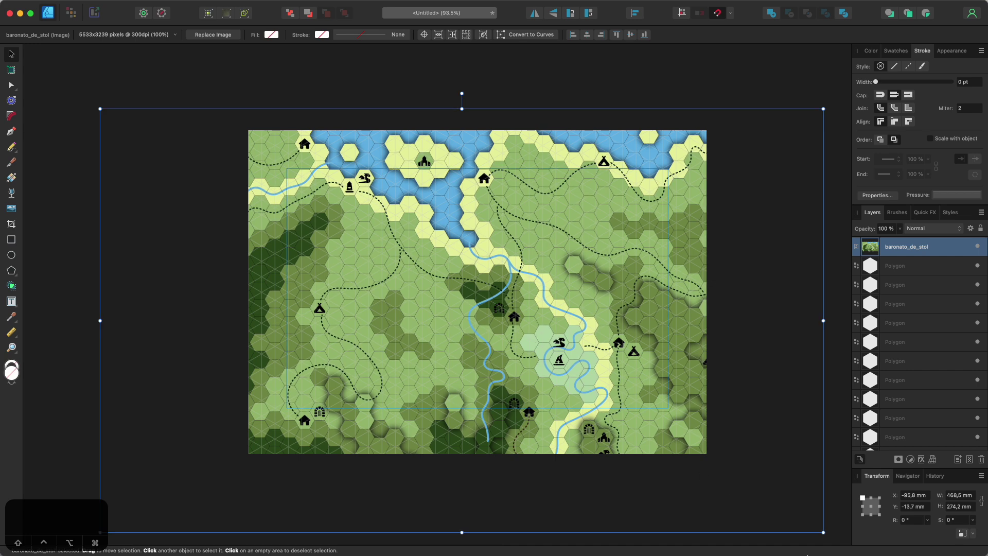
drag(821, 533, 476, 375)
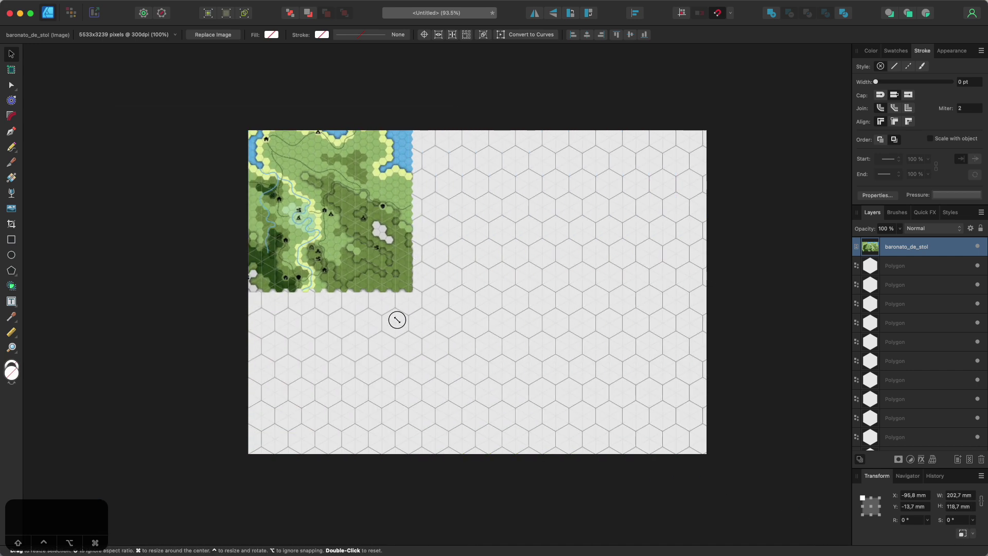
drag(378, 304, 365, 223)
Step: Pan across the map and select an empty hexagon beside it
scroll(367, 227, up, 3)
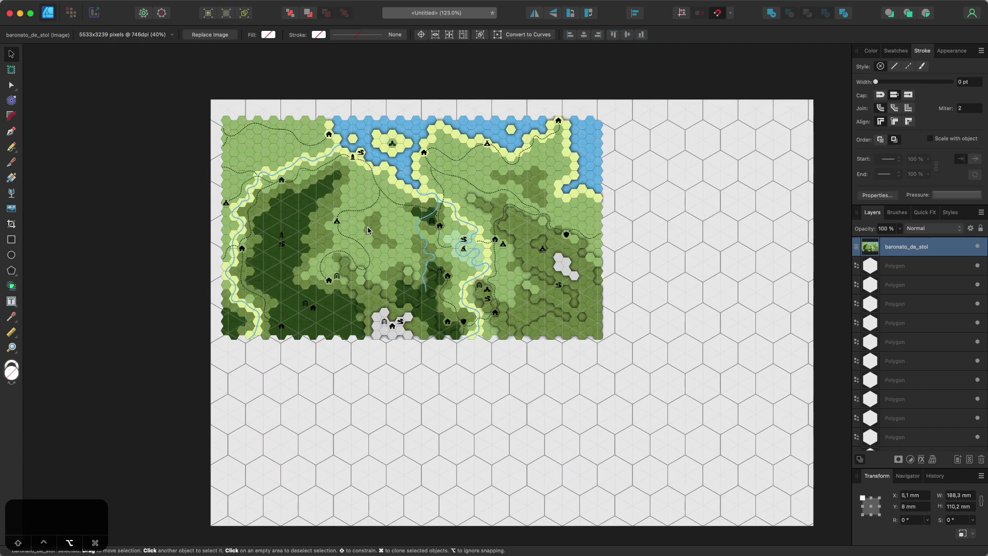
scroll(368, 230, up, 5)
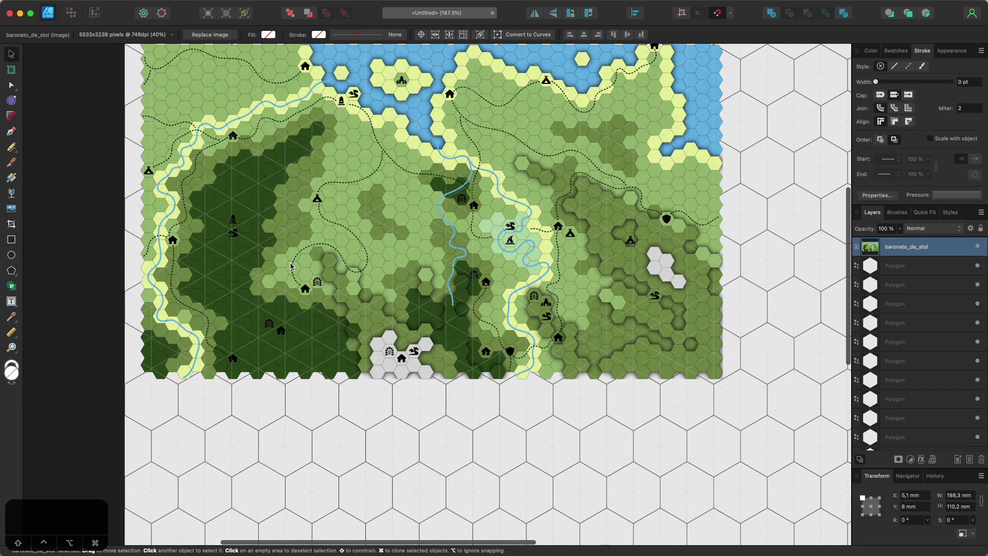
drag(731, 216, 556, 304)
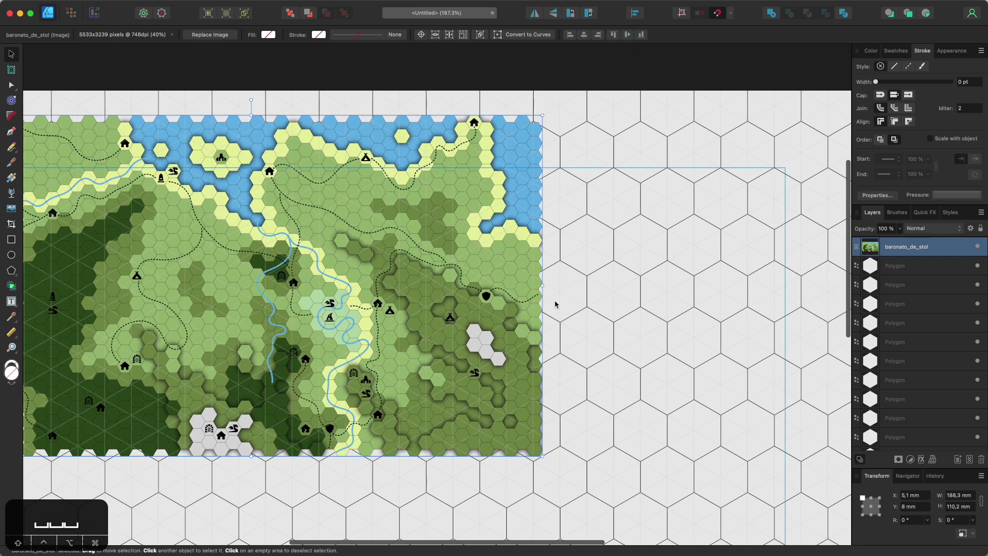
scroll(556, 305, down, 3)
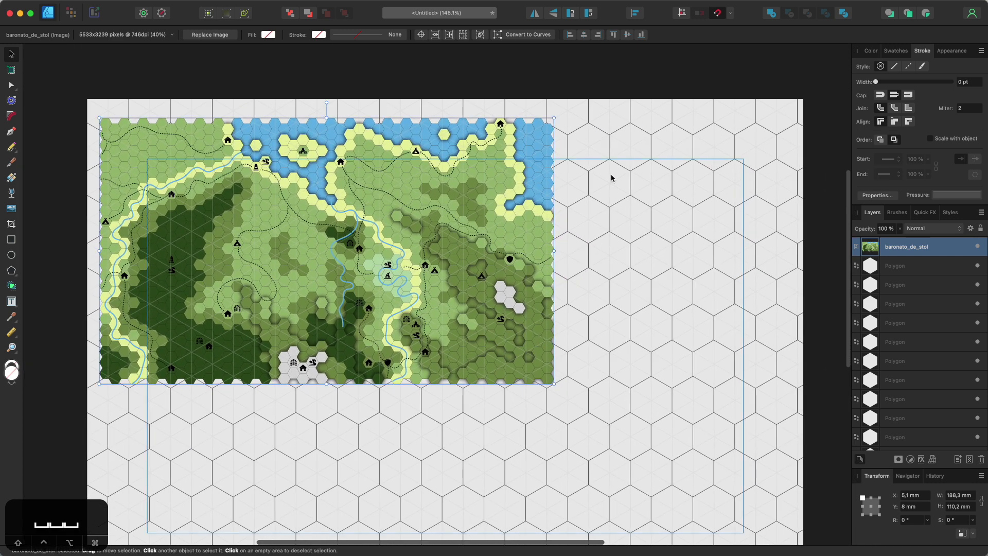
click(612, 178)
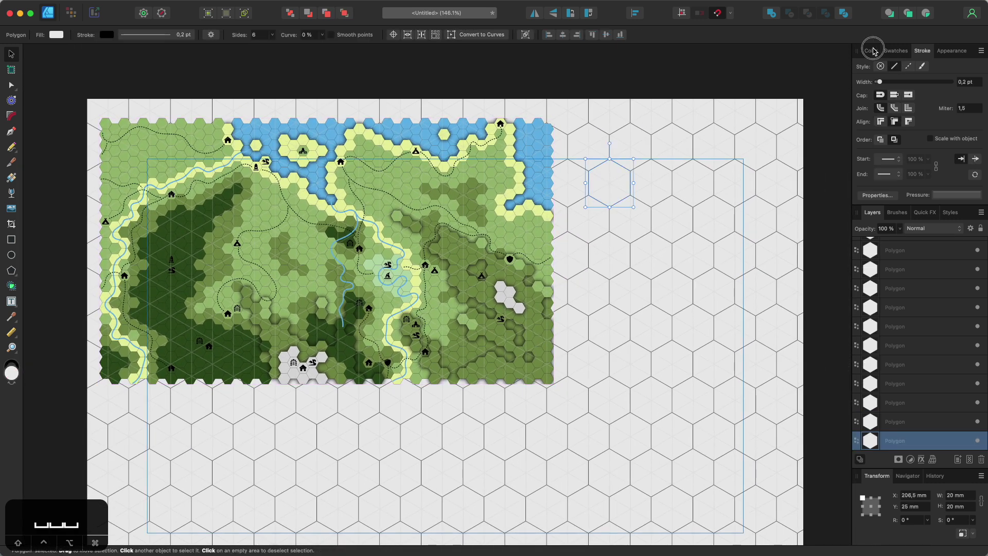
Step: Fill two hexagons beside the map with pale yellow sand and mid green sampled from it
click(873, 52)
drag(886, 70, 519, 209)
click(896, 67)
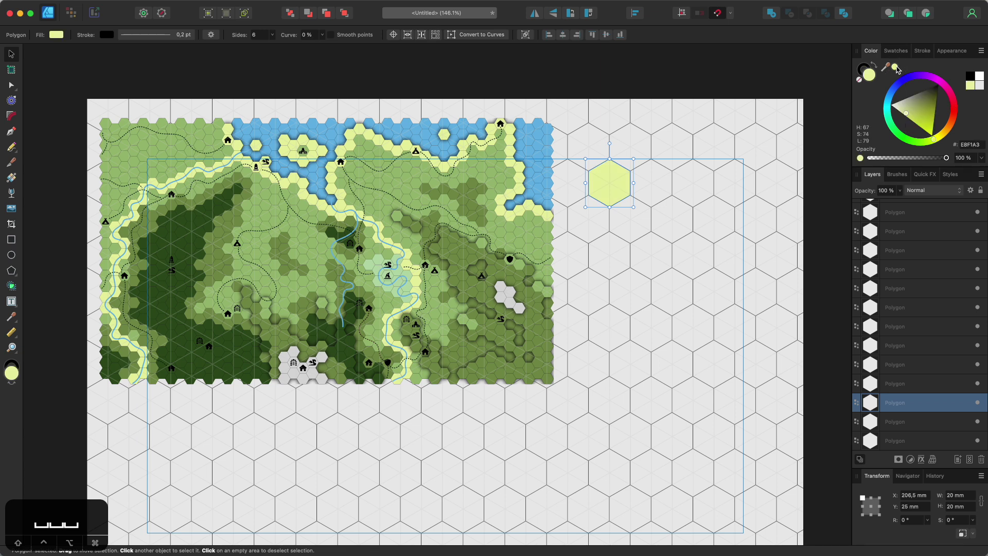
click(653, 193)
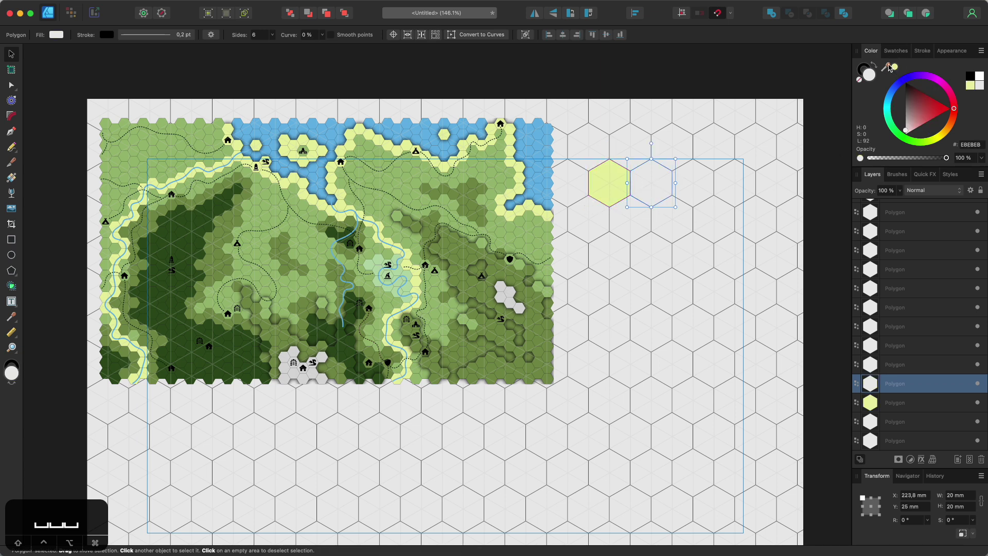
drag(890, 67, 516, 242)
click(896, 70)
Step: Fill the next hexagon with darker green and a duplicate with the darkest forest green
click(709, 188)
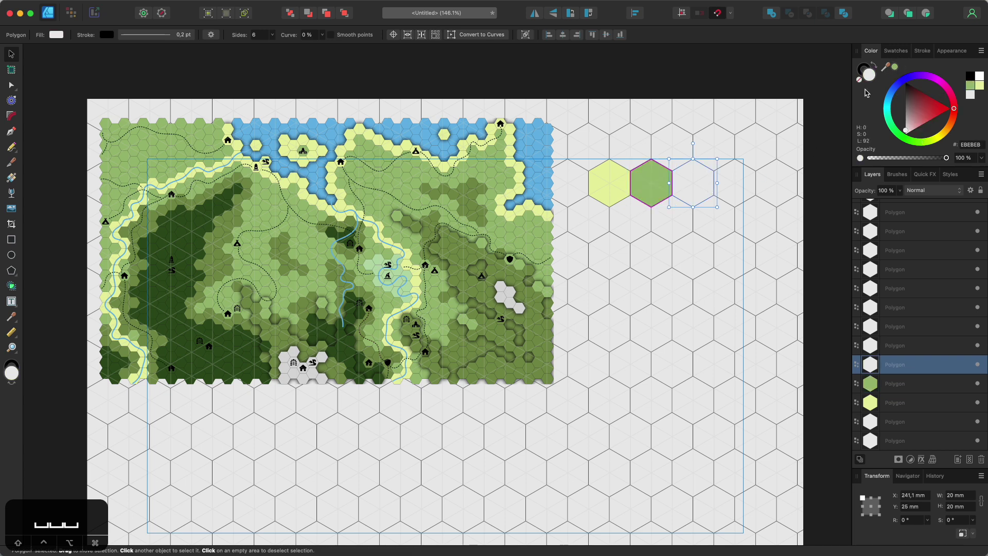
drag(891, 68, 509, 351)
click(895, 67)
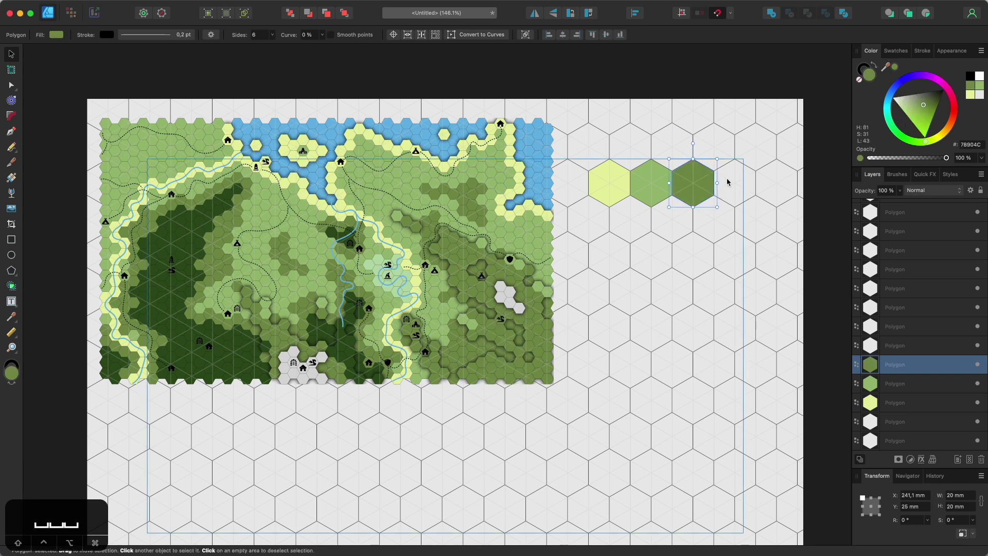
key(super+j)
drag(885, 68, 230, 358)
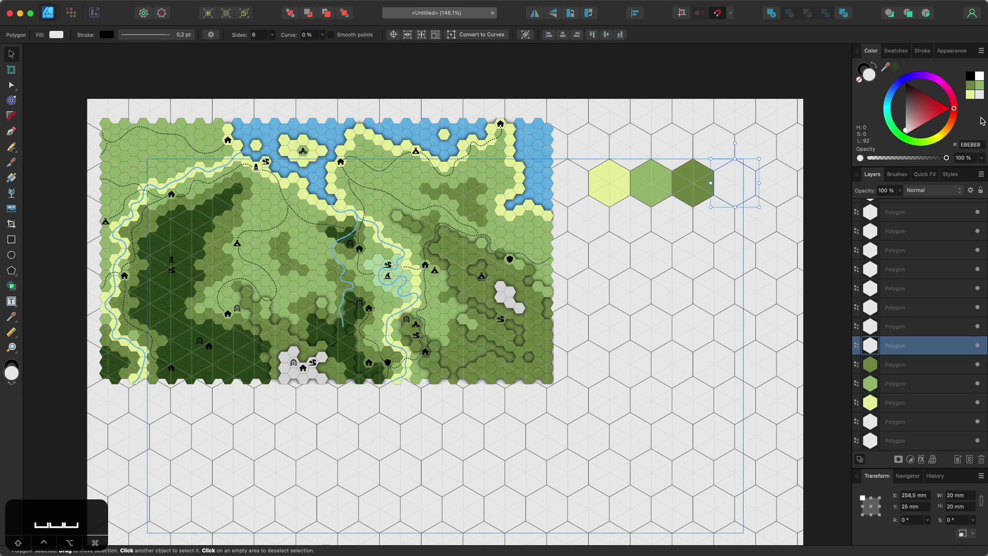
click(895, 67)
Step: Fill more hexagons with sampled light green, grey and water blue, shifting the grey one right
click(620, 221)
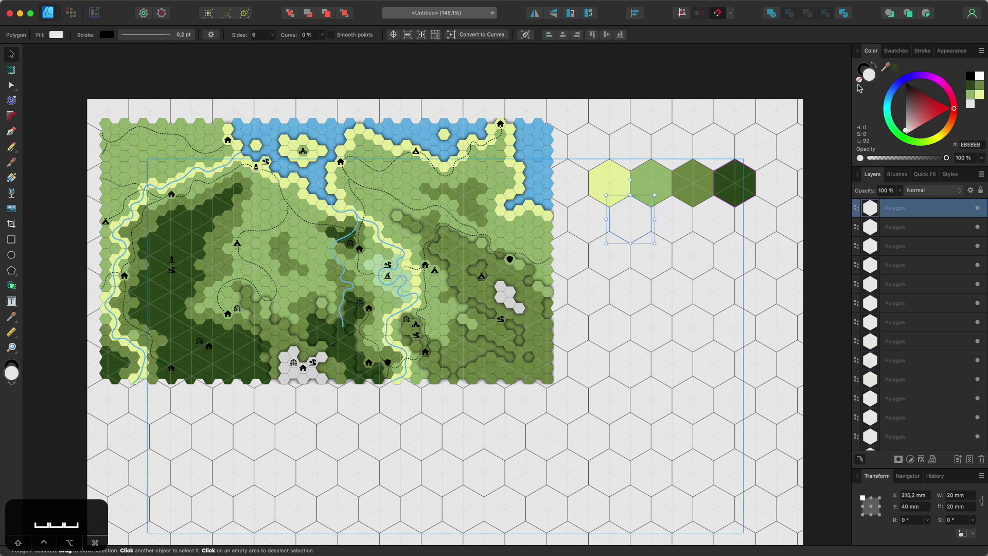
drag(888, 69, 393, 283)
click(896, 68)
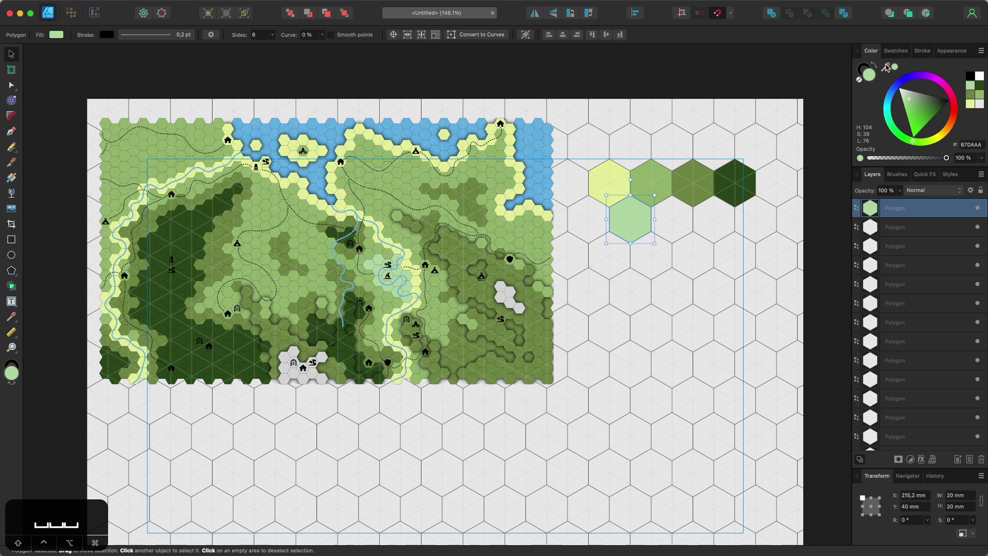
drag(886, 67, 511, 301)
click(895, 67)
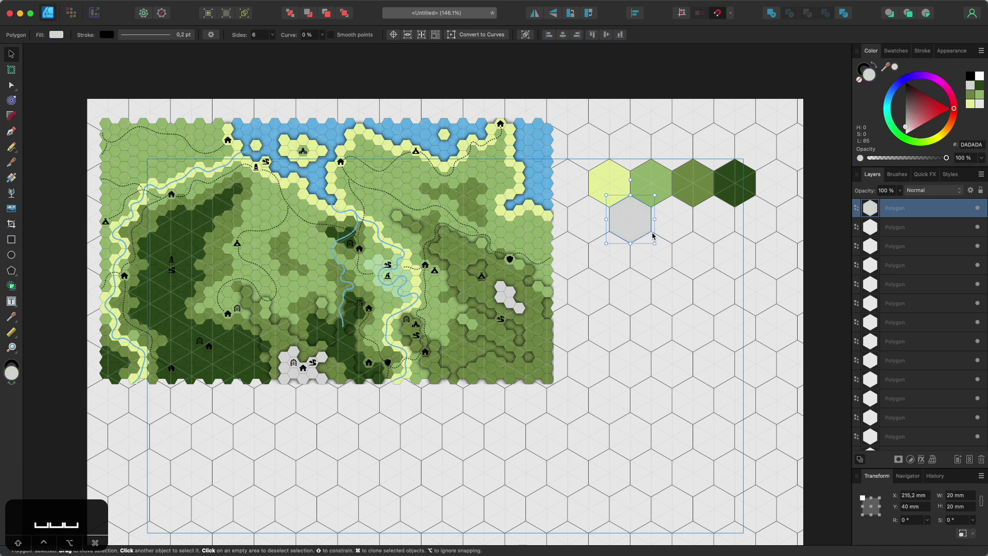
drag(653, 235, 678, 219)
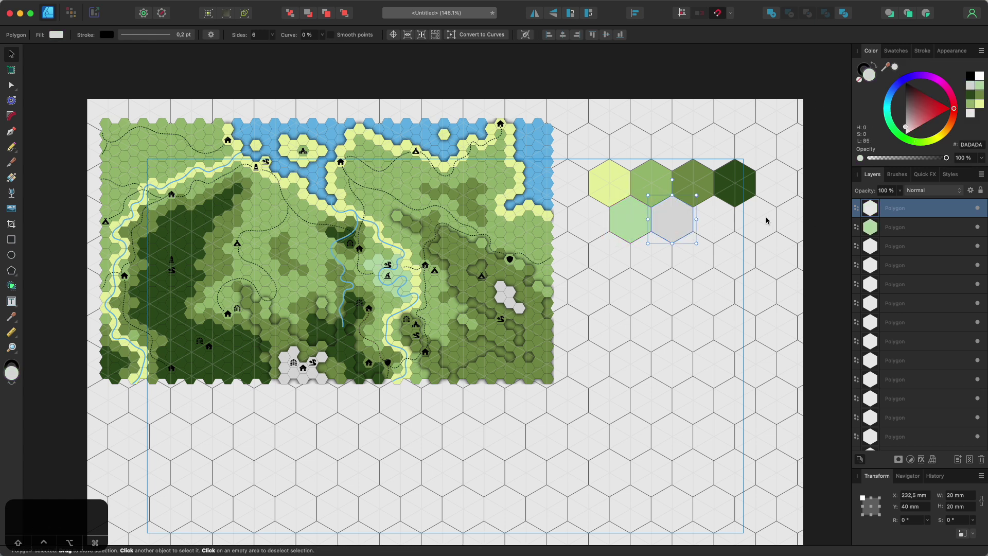
drag(886, 67, 539, 129)
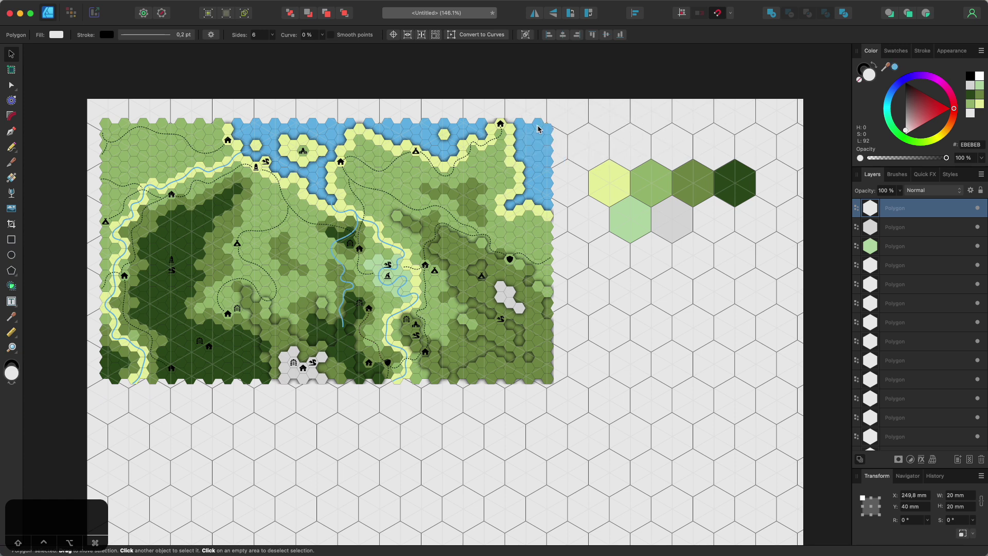
click(895, 69)
drag(717, 286, 822, 251)
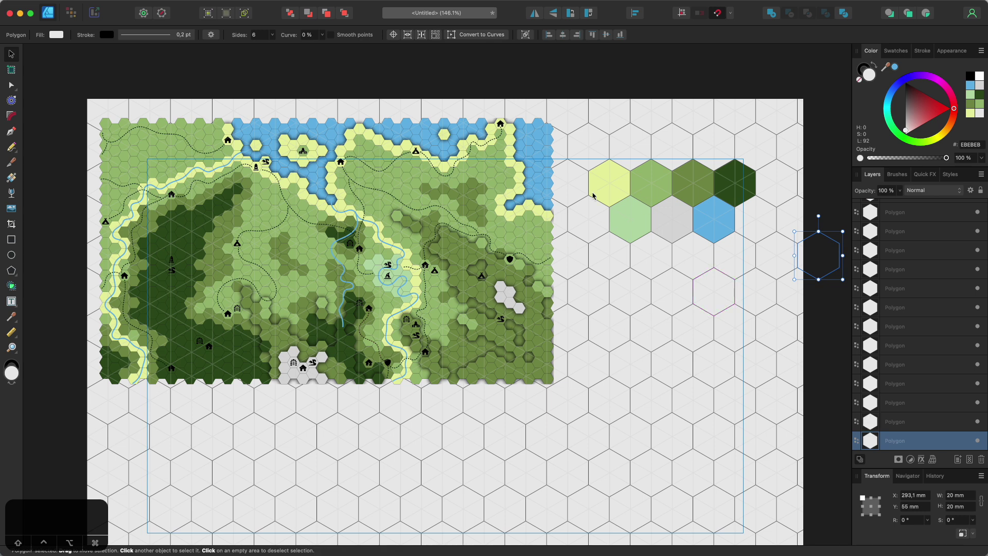
Step: Delete the baronato_de_stol image and zoom out to frame the blank hex grid
click(359, 203)
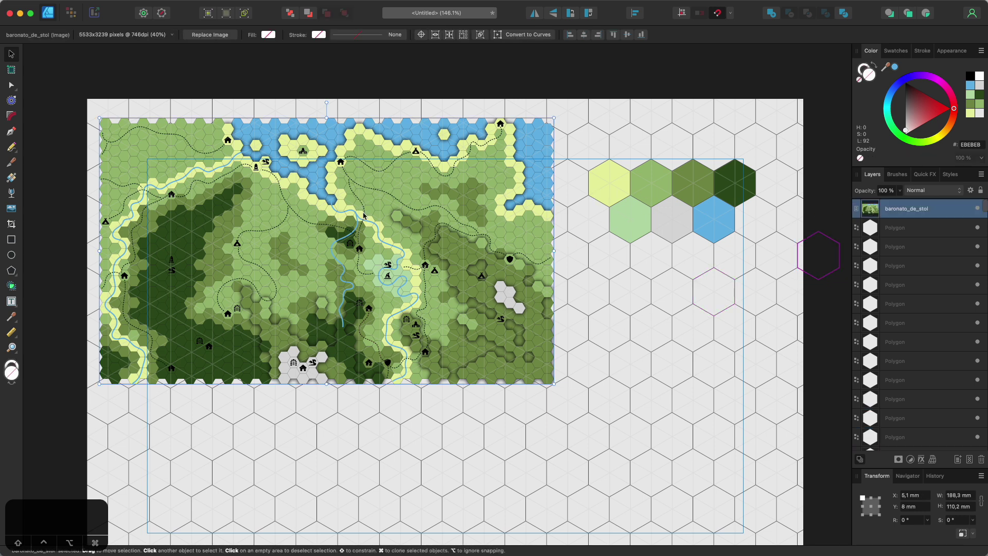
key(Delete)
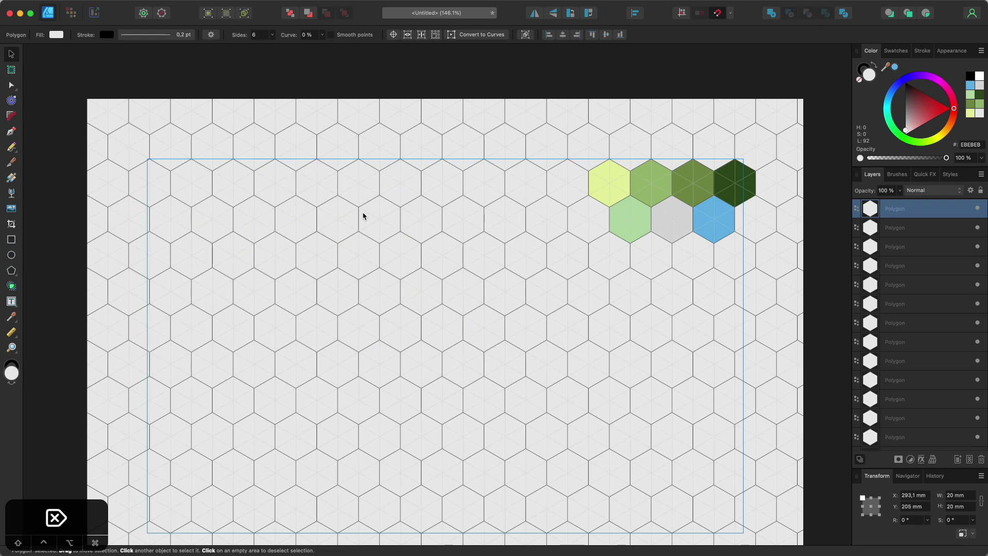
scroll(364, 214, down, 2)
key(space)
drag(366, 208, 389, 166)
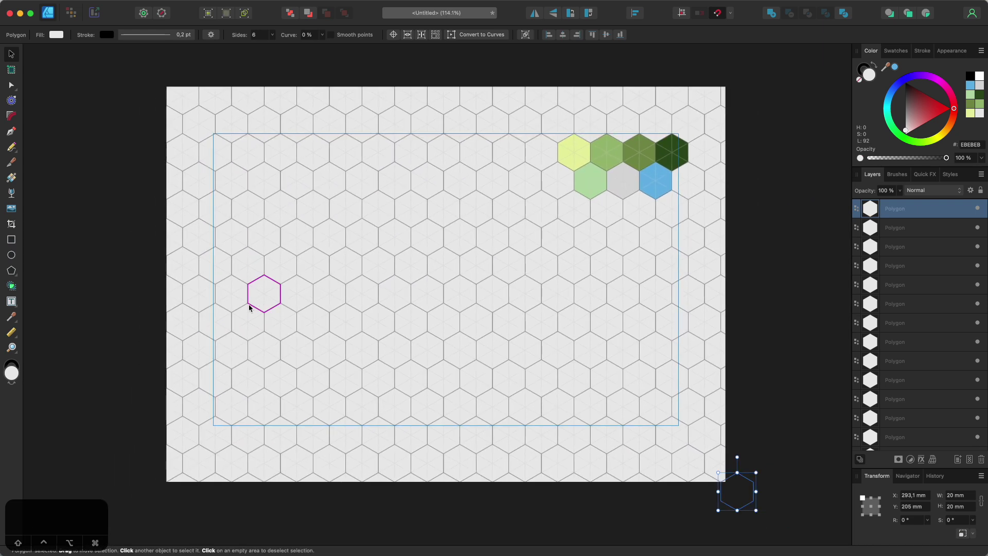
scroll(118, 311, down, 3)
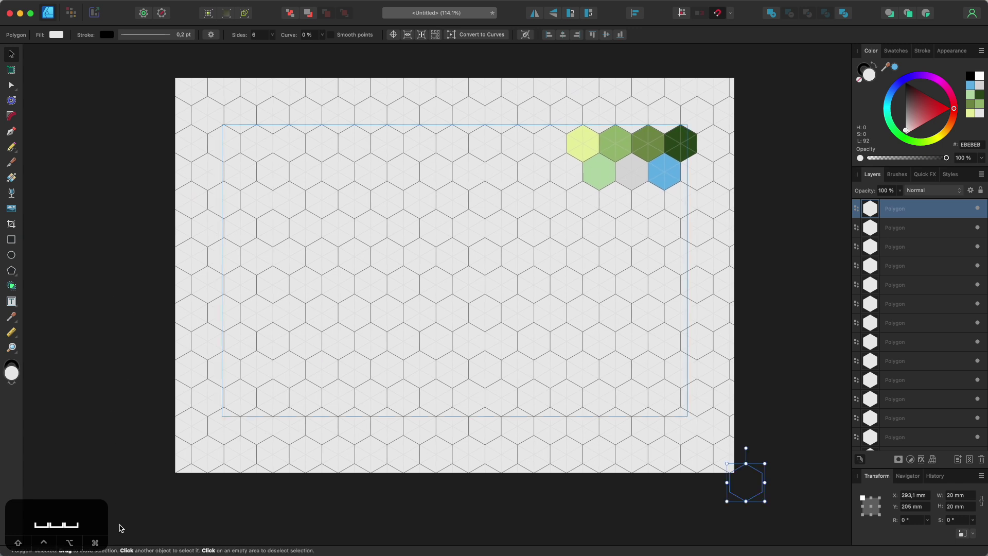
drag(137, 508, 325, 369)
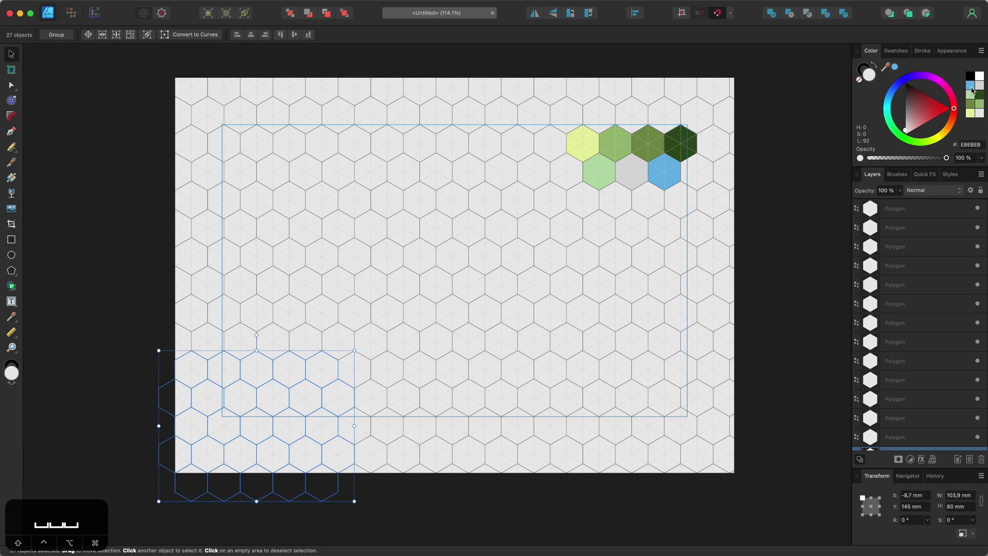
Step: Fill the lower-left hexes with ocean blue and edge them with a column and row of pale yellow sand
click(972, 91)
click(367, 512)
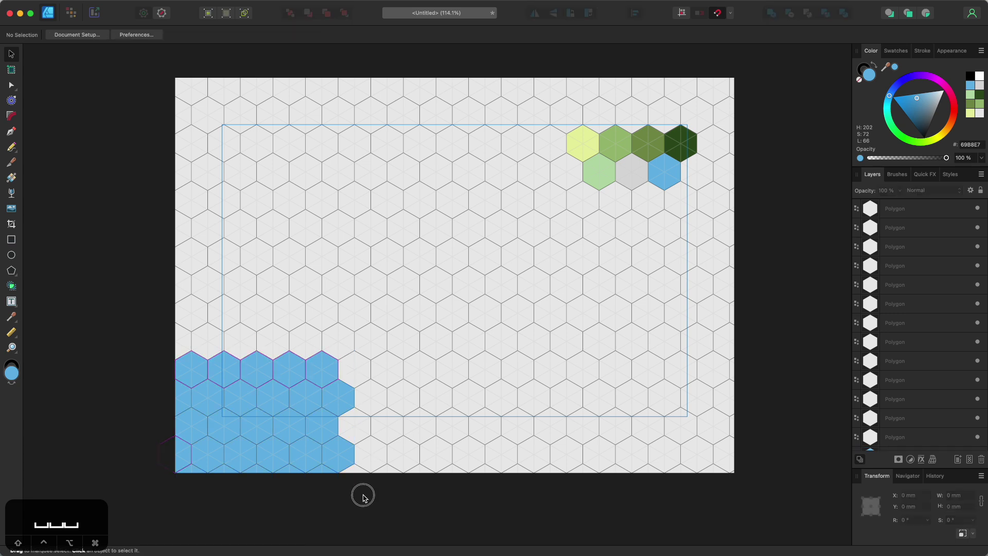
drag(362, 497, 360, 452)
key(super+z)
drag(359, 525, 366, 375)
click(974, 114)
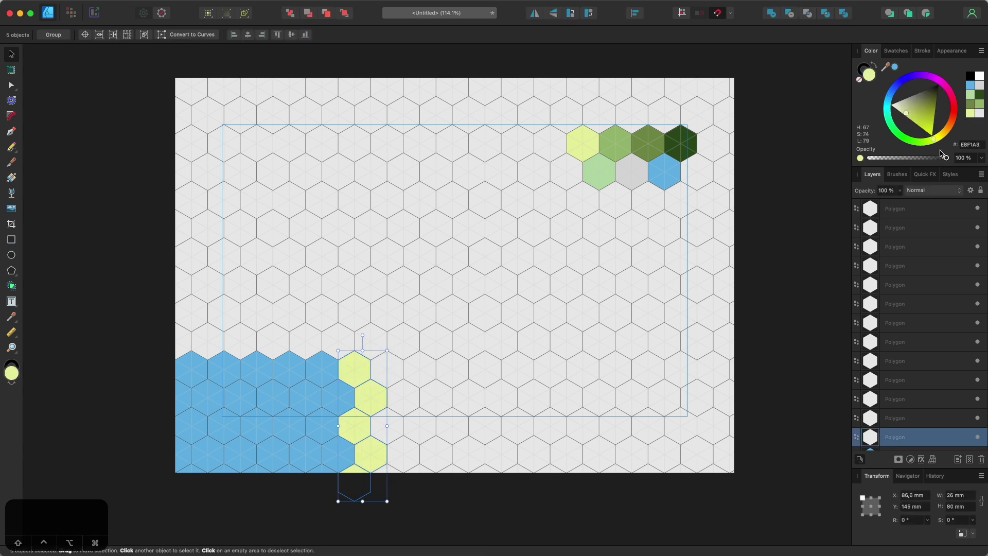
click(136, 368)
drag(126, 341, 359, 345)
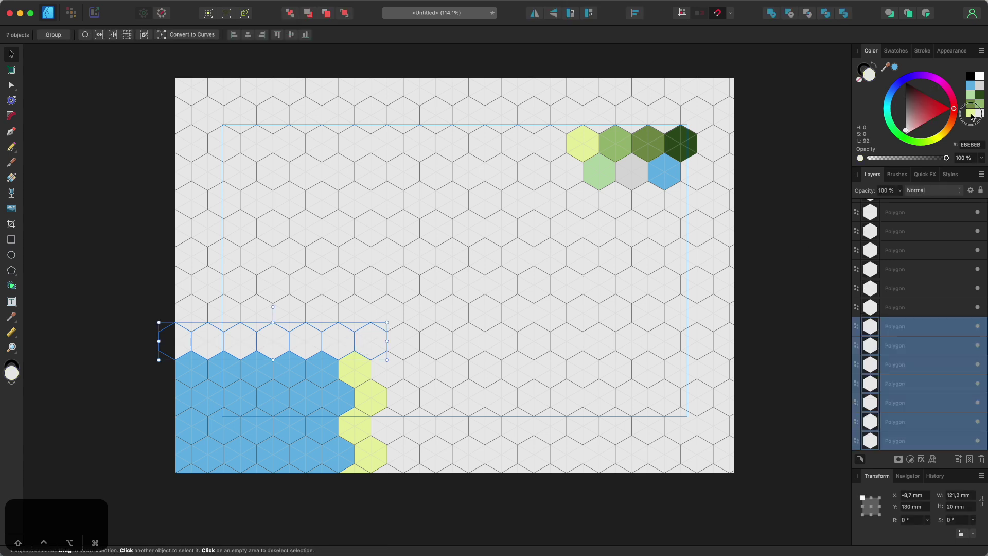
click(973, 114)
click(342, 527)
Step: Fill the column and two rows bordering the sand with light green grass
drag(402, 526, 443, 309)
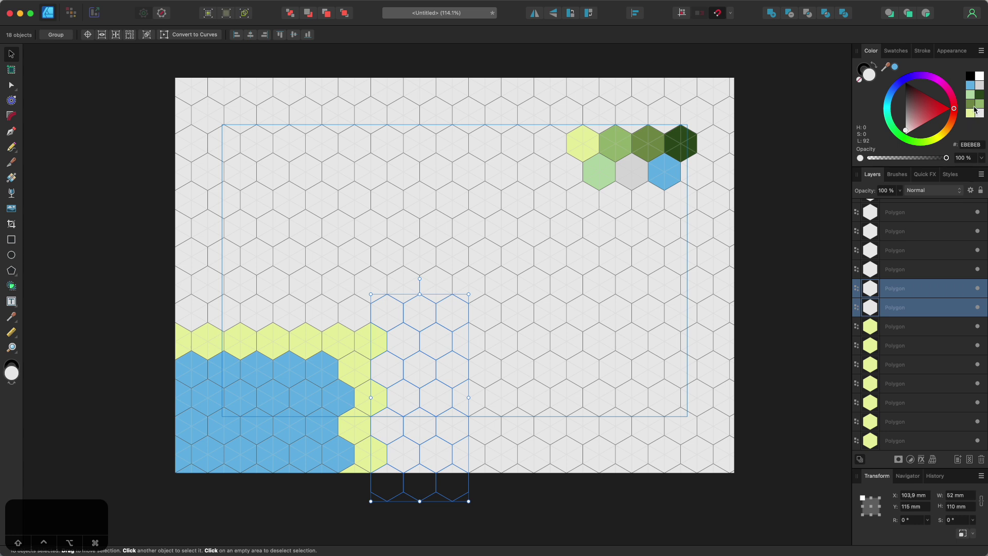
click(979, 105)
click(137, 288)
drag(120, 281, 446, 318)
click(983, 106)
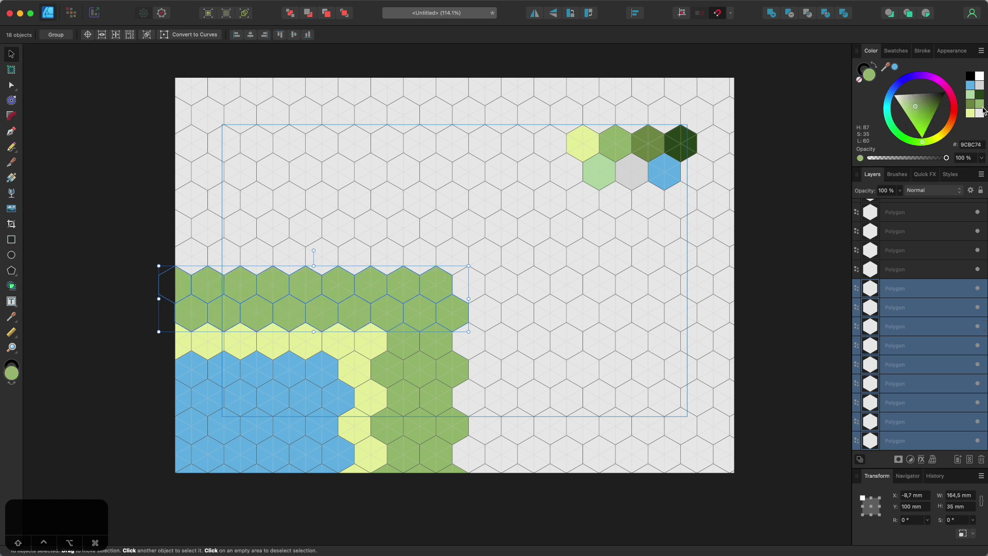
click(459, 511)
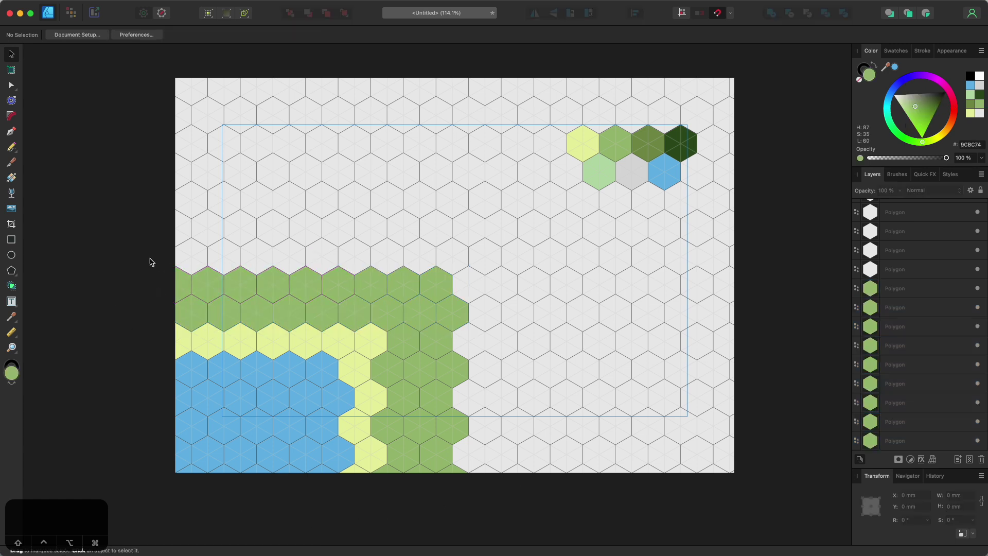
Step: Fill the three hex rows above the grass with dark forest green #78904C
drag(143, 258, 451, 268)
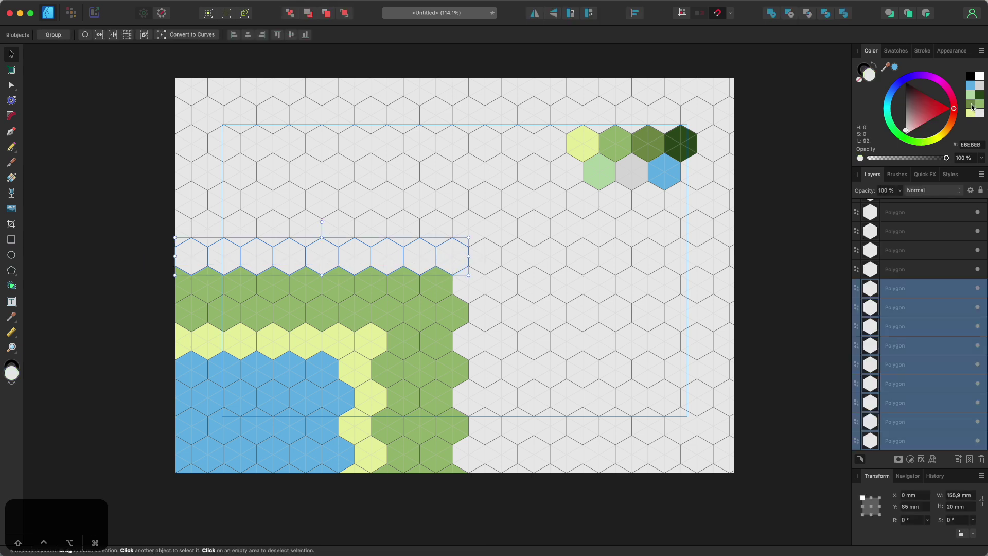
click(972, 105)
click(144, 228)
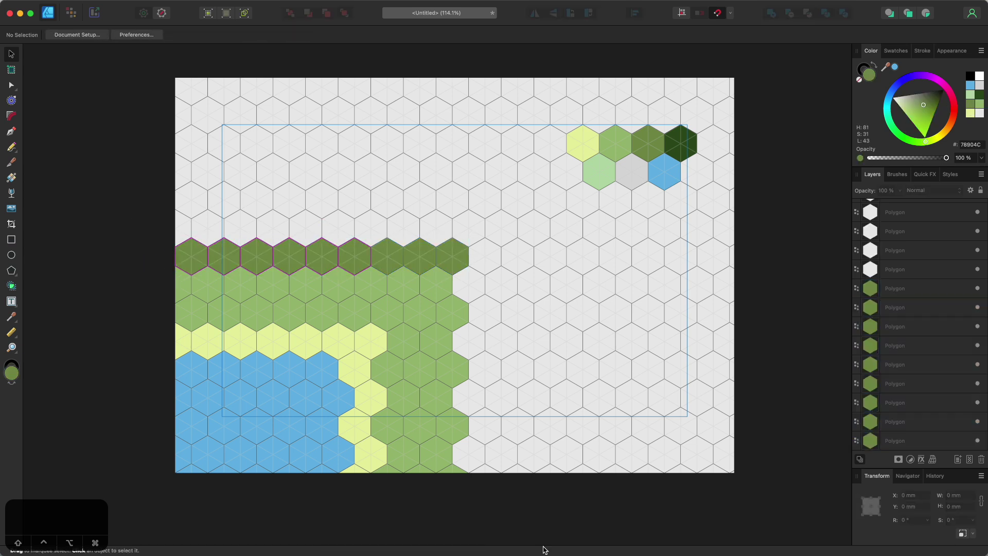
drag(146, 192, 464, 233)
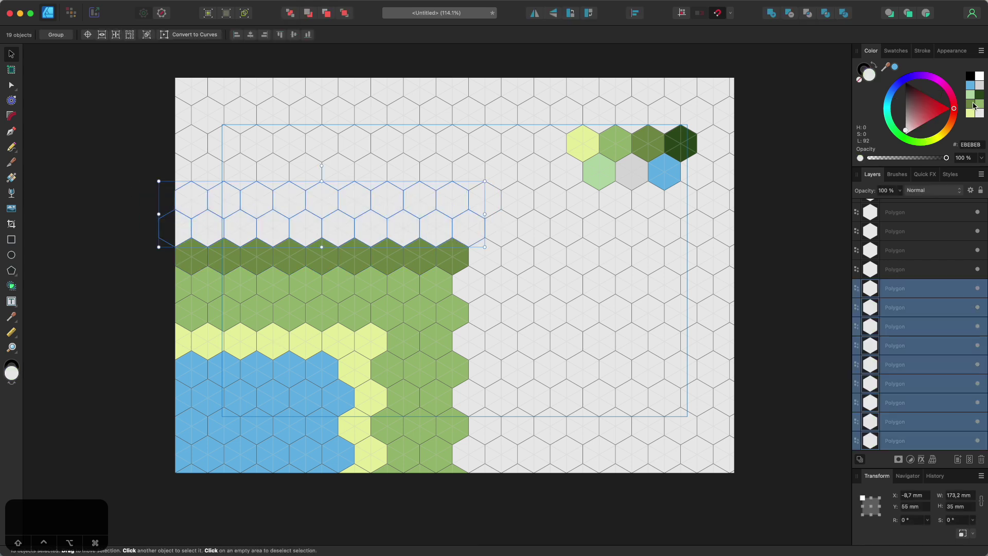
click(973, 105)
click(101, 369)
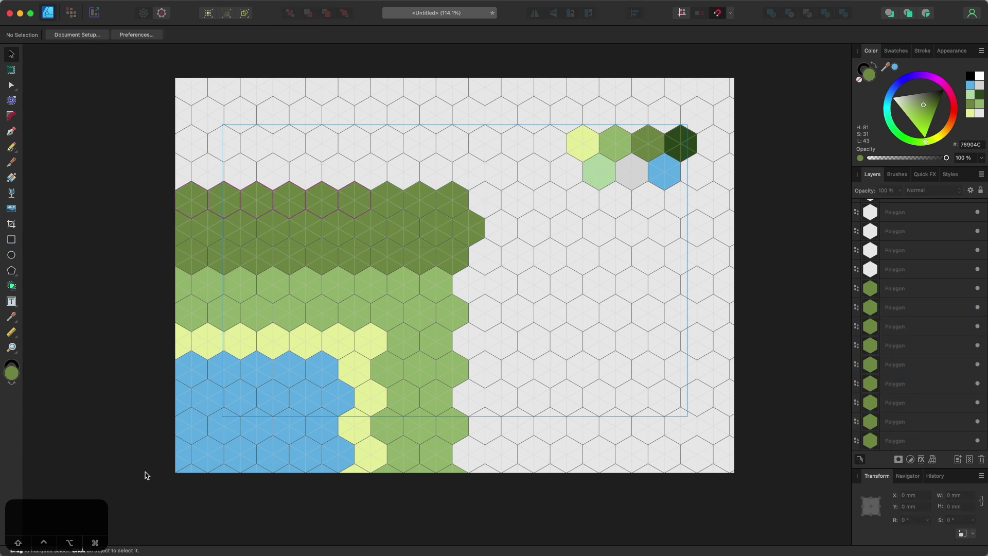
Step: Fill the hex column right of the grass with the same dark green
drag(480, 523, 526, 209)
click(971, 105)
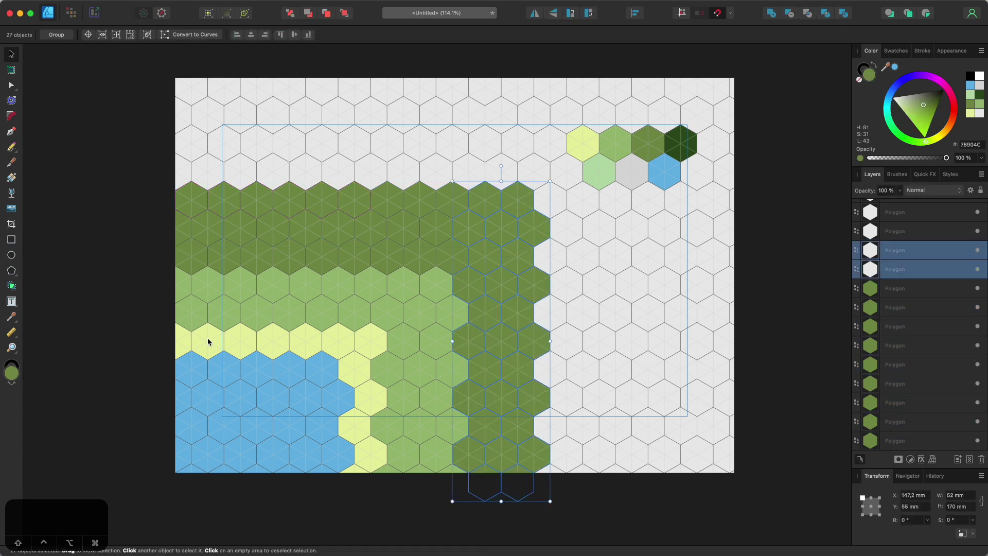
click(74, 359)
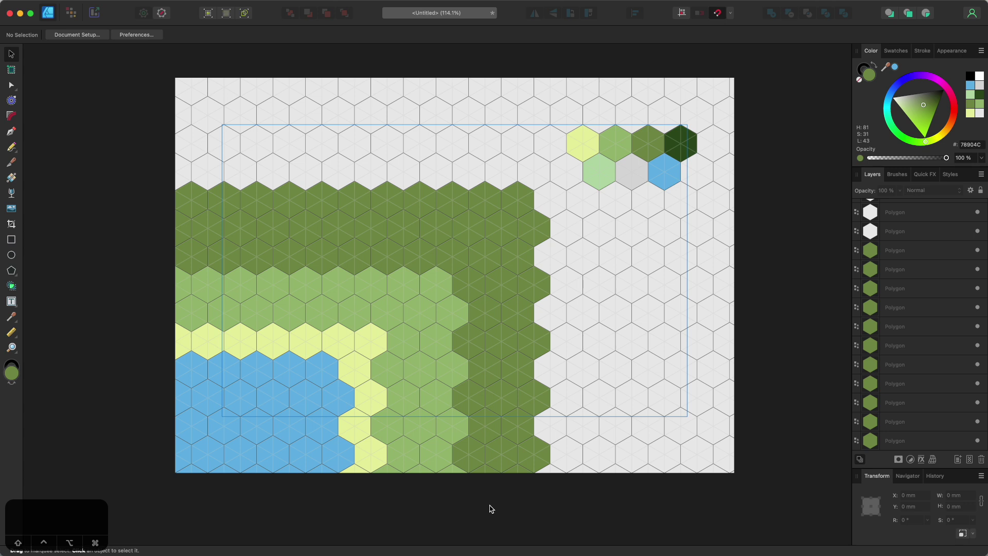
Step: Select three central hexes to become the mountain
click(458, 316)
shift+click(427, 358)
shift+click(468, 353)
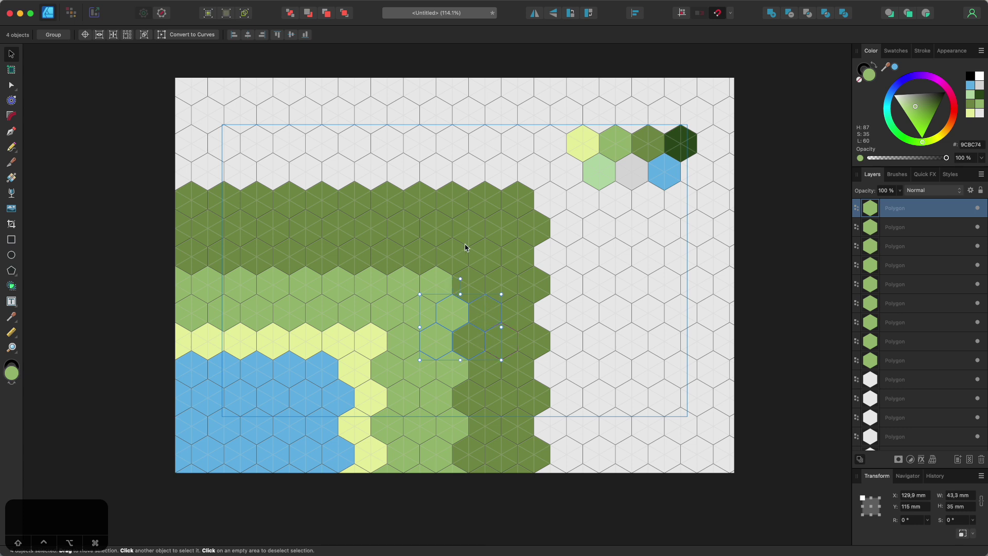
Step: Group the selected mountain hexes and give them an Outer Shadow with 100 px radius
right_click(483, 308)
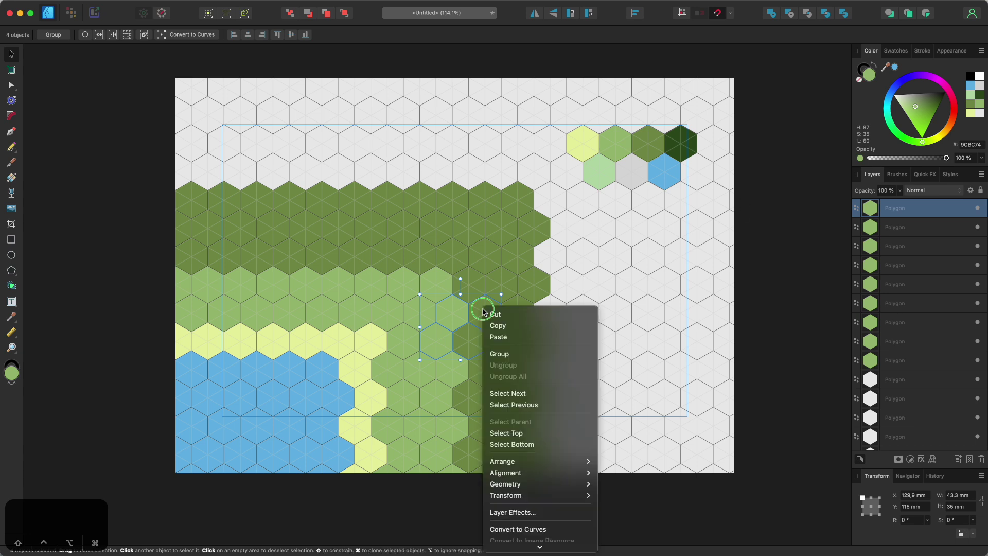
click(502, 354)
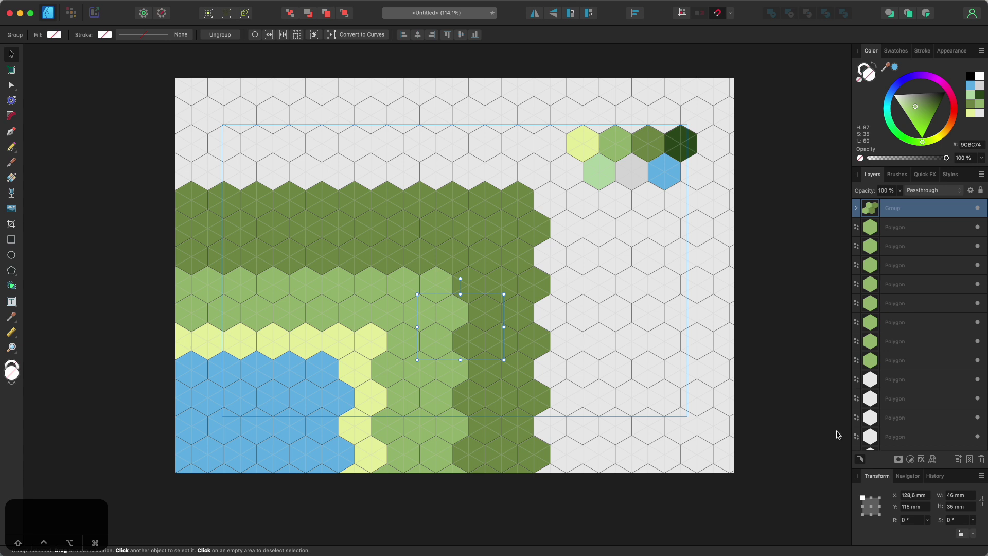
click(922, 459)
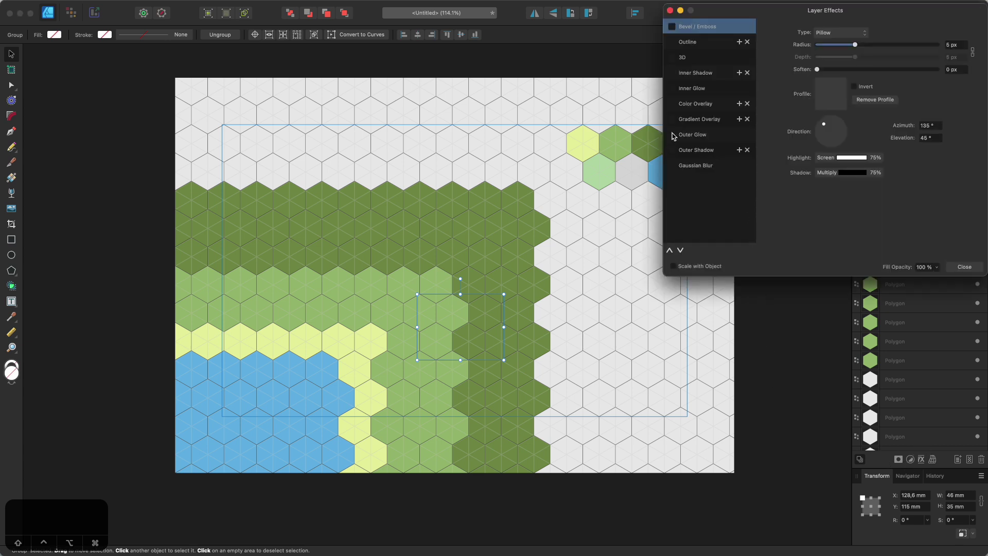
click(687, 151)
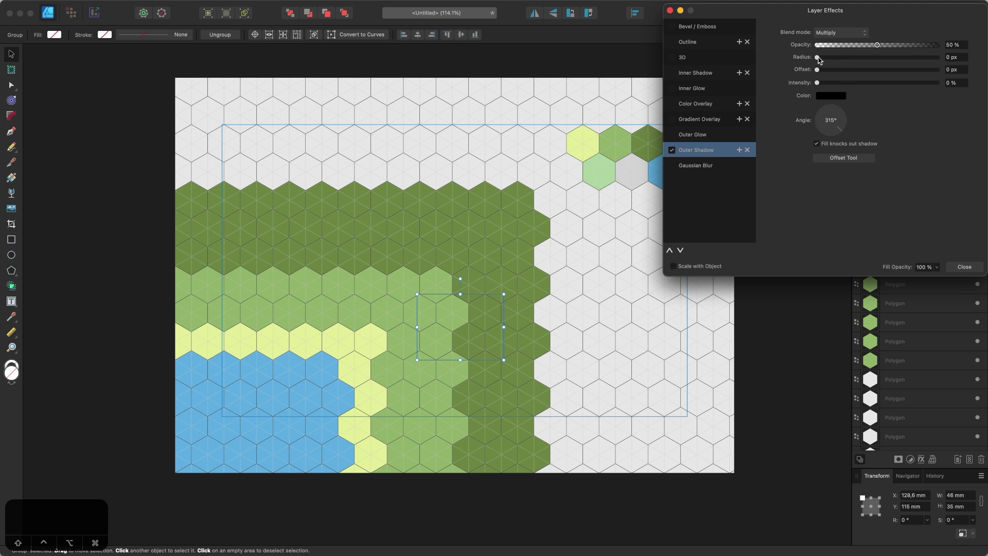
drag(817, 57, 977, 88)
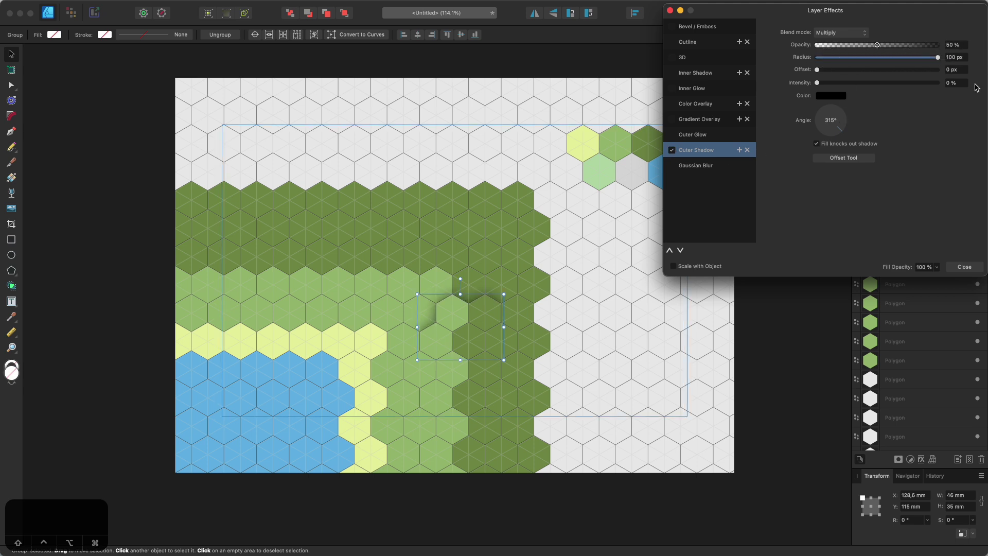
click(958, 266)
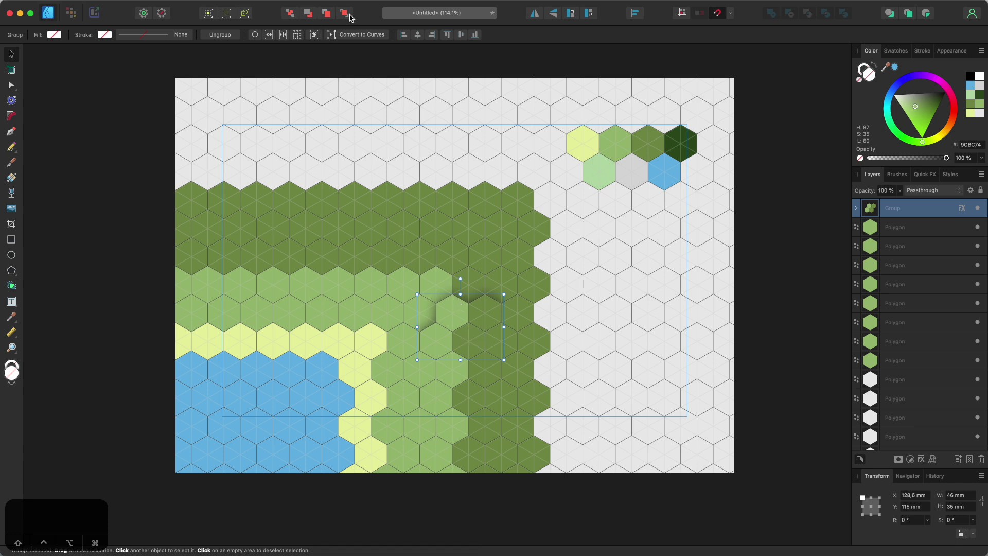
Step: Deselect the mountain and turn off View > Show Grid to hide the triangular overlay
click(484, 492)
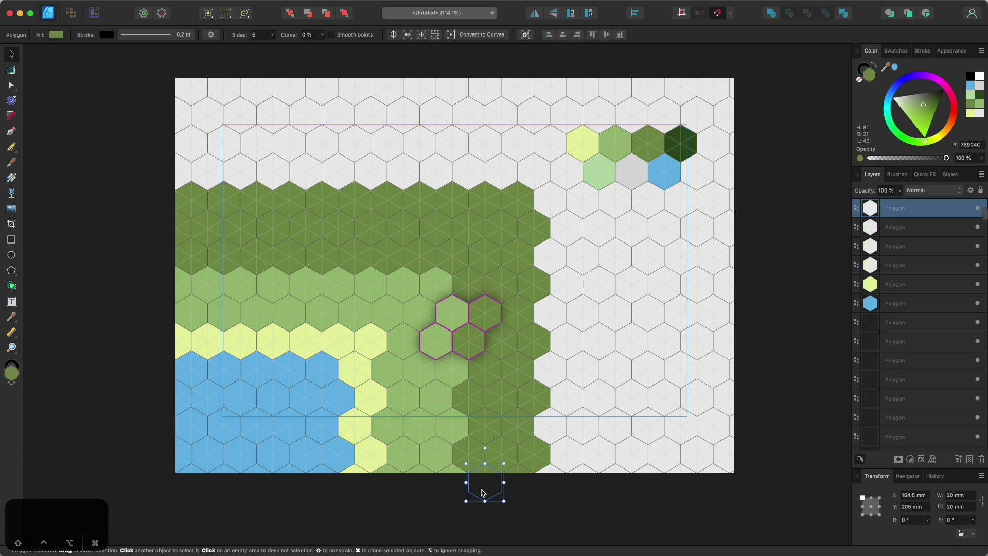
click(116, 387)
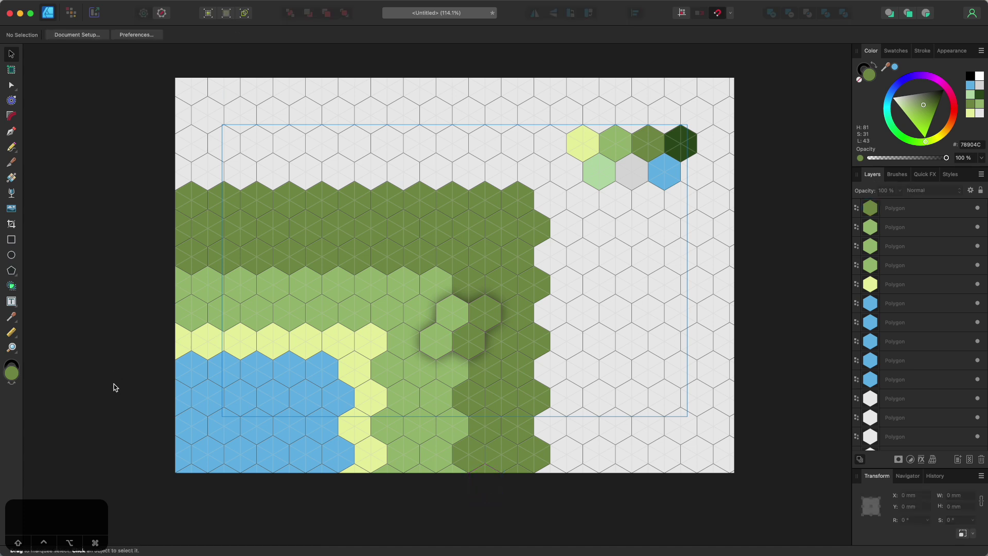
click(234, 6)
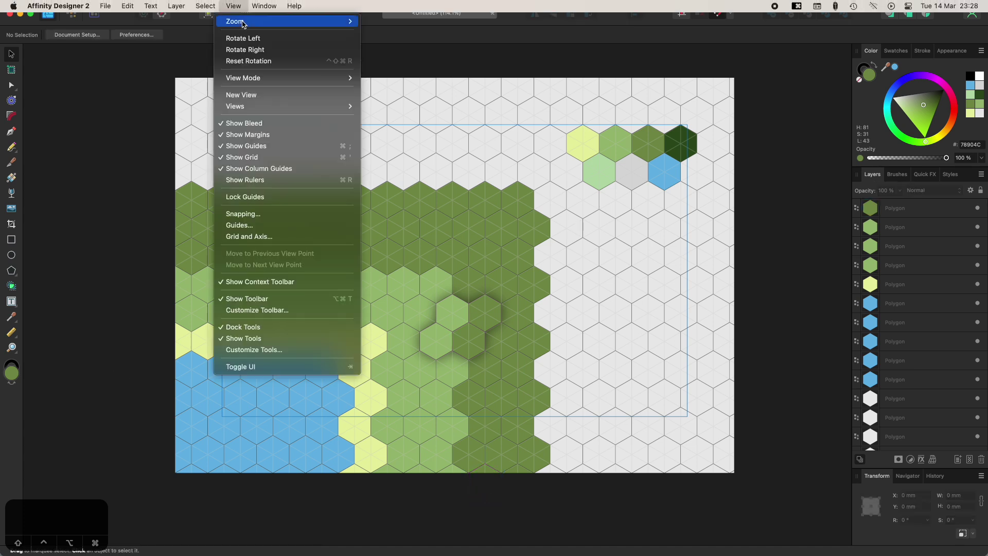
click(264, 158)
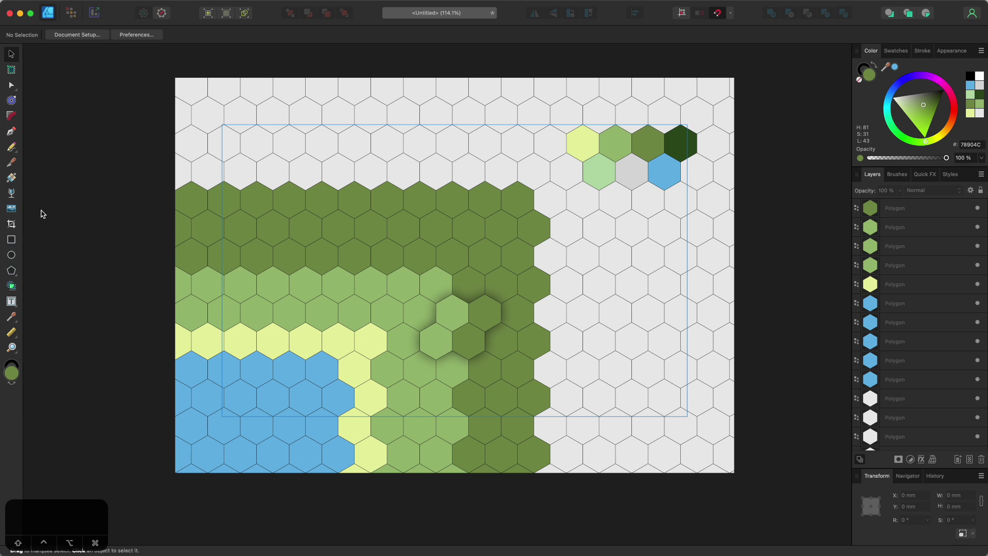
Step: Switch to the Pencil tool and raise its stroke width to 7 pt
click(12, 147)
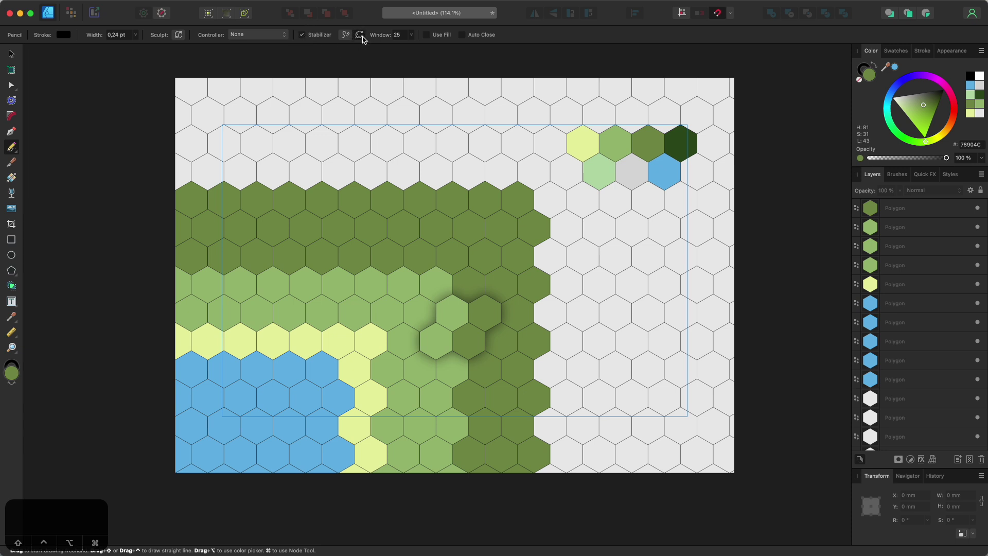
click(135, 35)
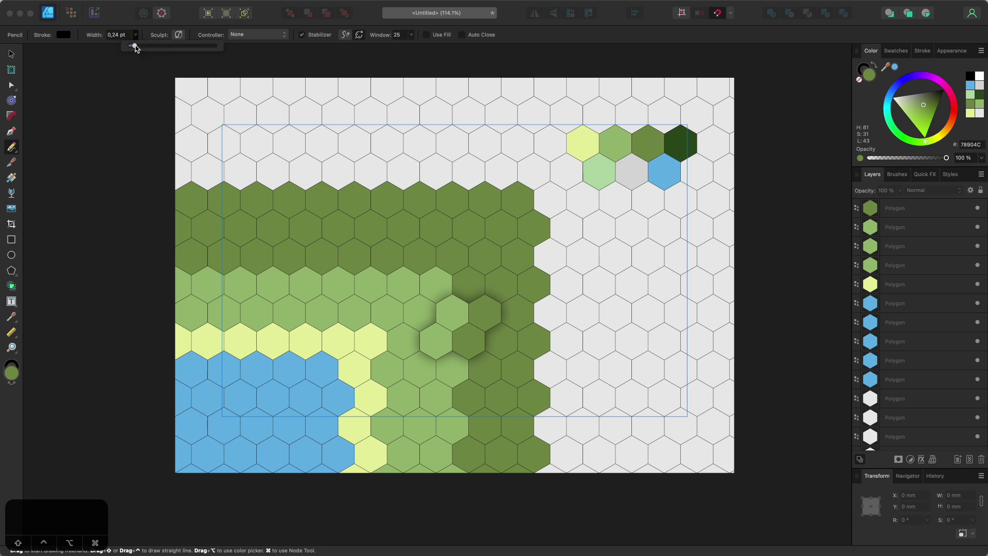
drag(136, 47, 162, 47)
click(334, 347)
Step: Draw a trial line across the grassland, then undo it
mouse_move(306, 333)
mouse_down()
mouse_move(298, 294)
mouse_move(353, 258)
mouse_move(447, 251)
mouse_move(476, 197)
mouse_up()
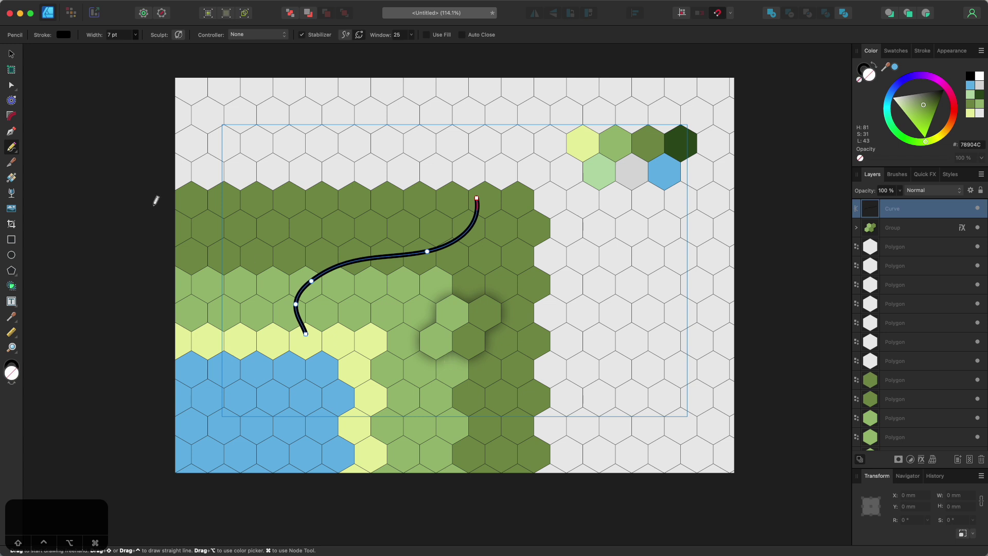
click(10, 55)
click(106, 163)
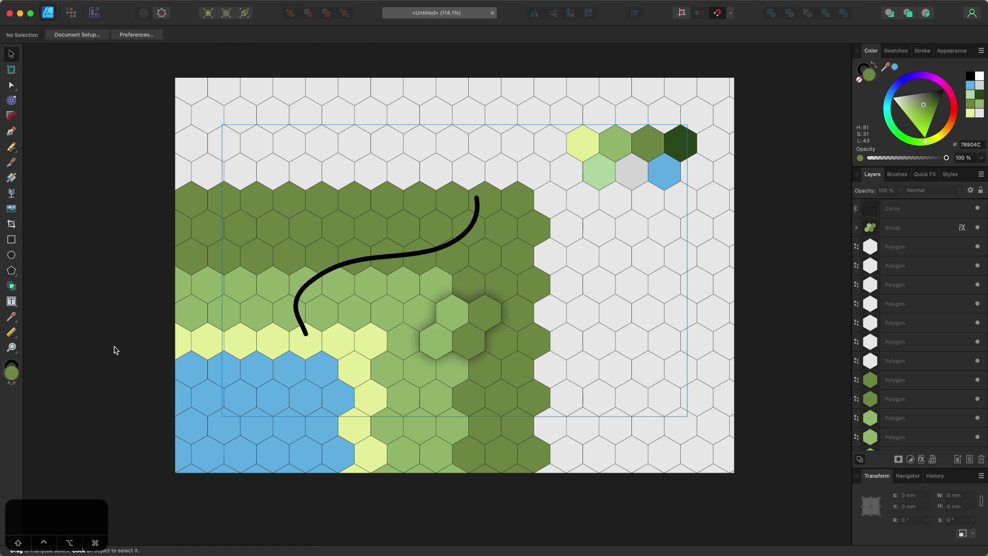
key(super+z)
key(super+z)
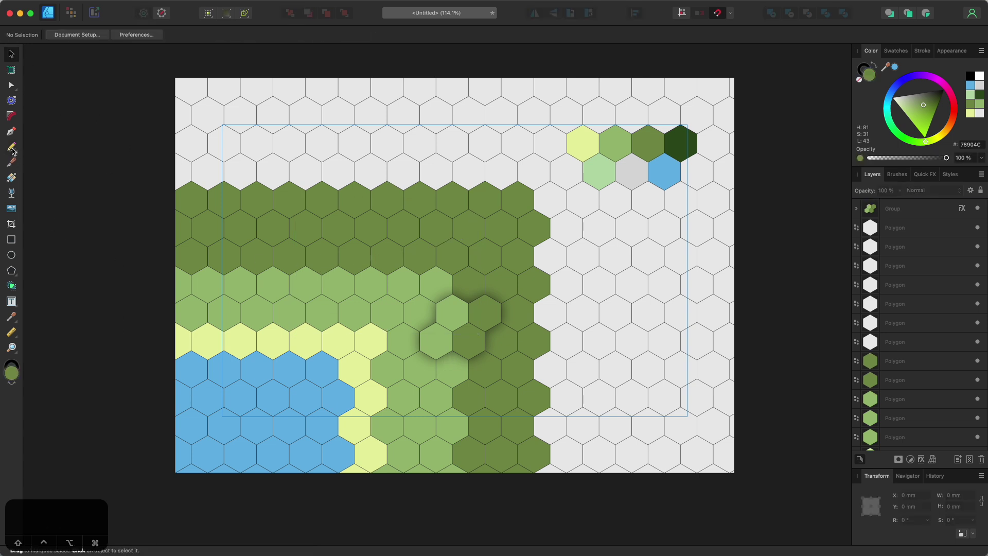
click(11, 148)
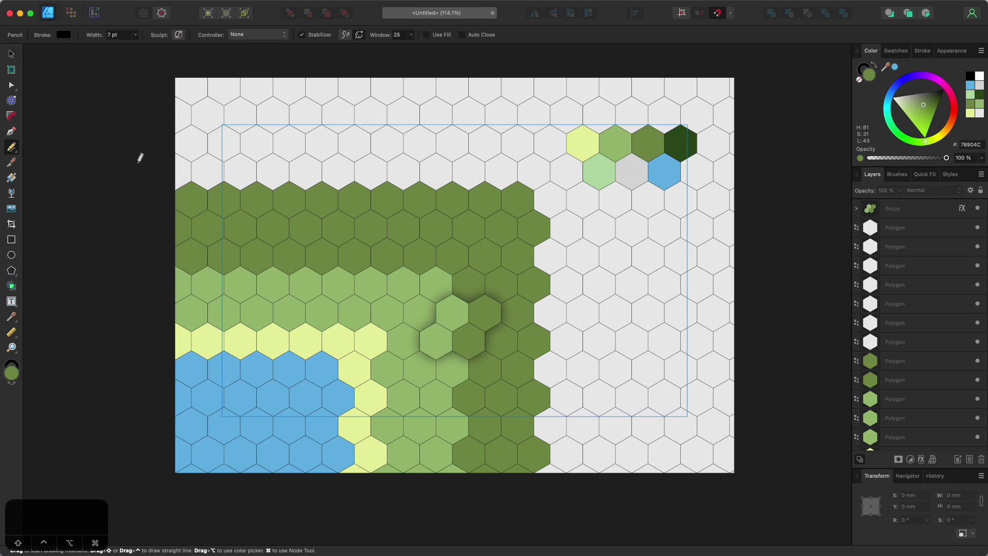
Step: Set a dashed 3/3 stroke and draw the road from the sand up into the forest
click(923, 51)
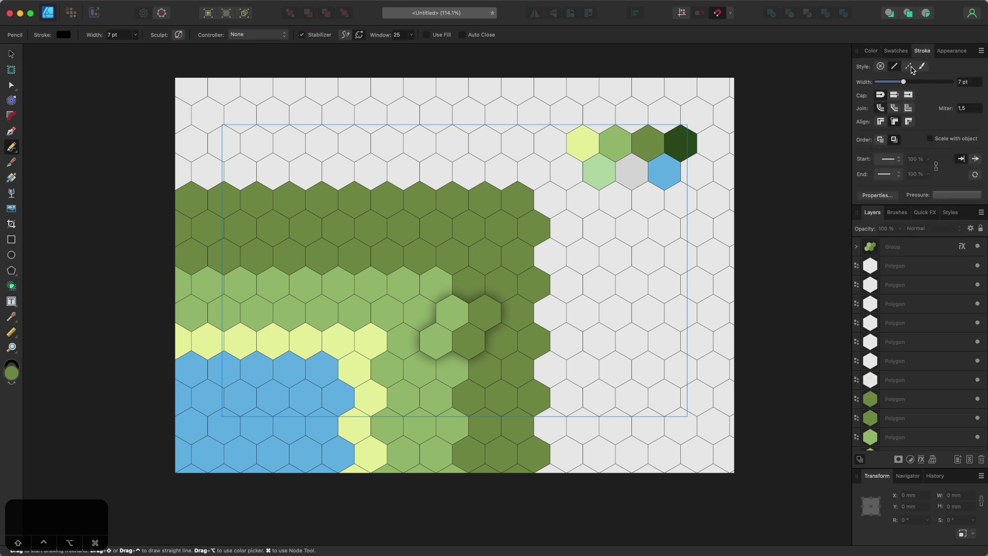
click(909, 66)
click(879, 195)
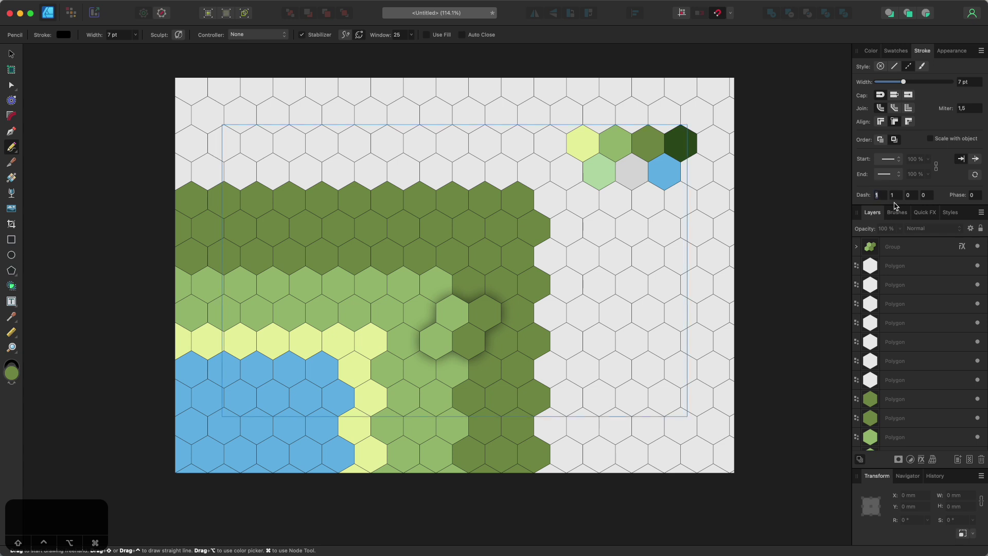
text(33)
key(Tab)
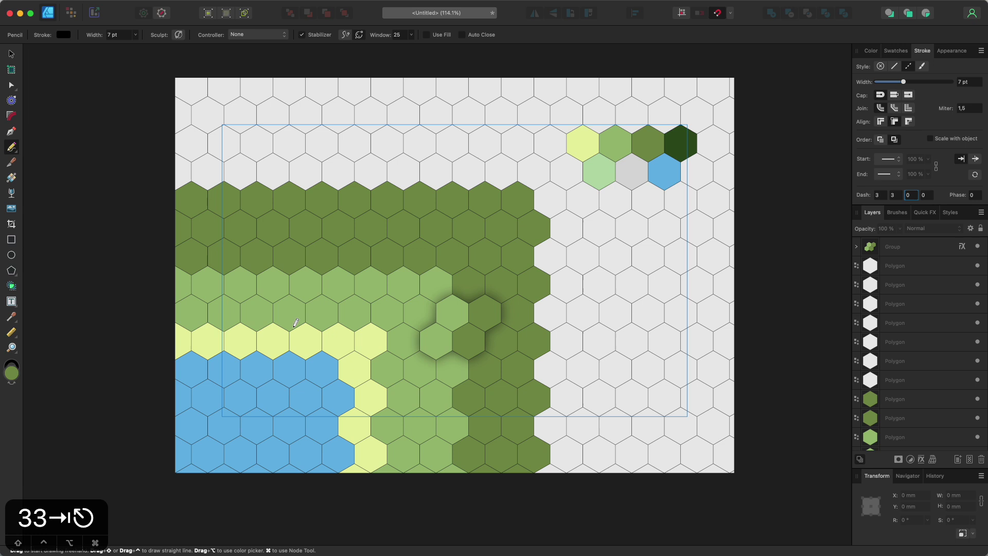
mouse_move(303, 331)
mouse_down()
mouse_move(300, 341)
mouse_move(420, 211)
mouse_move(421, 143)
mouse_move(425, 151)
mouse_up()
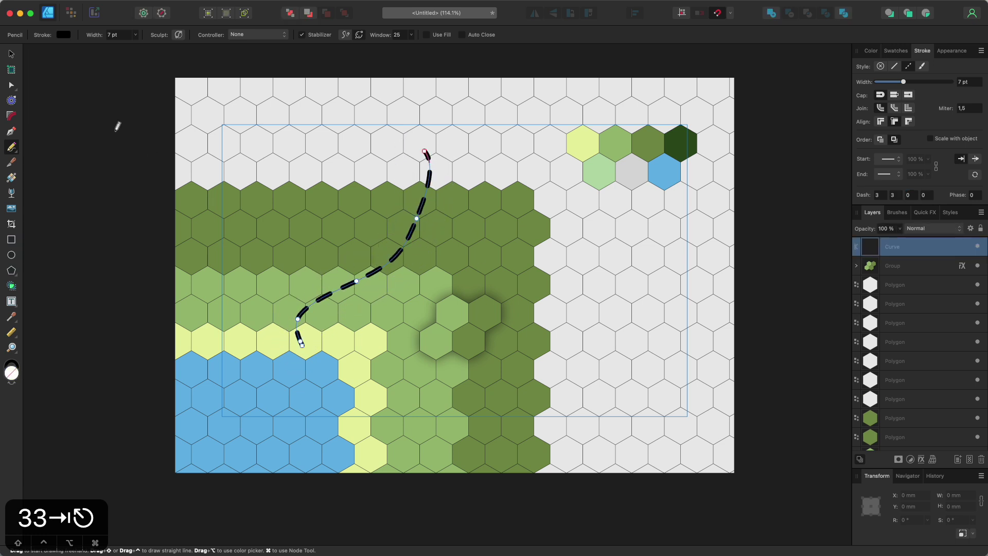
key(Escape)
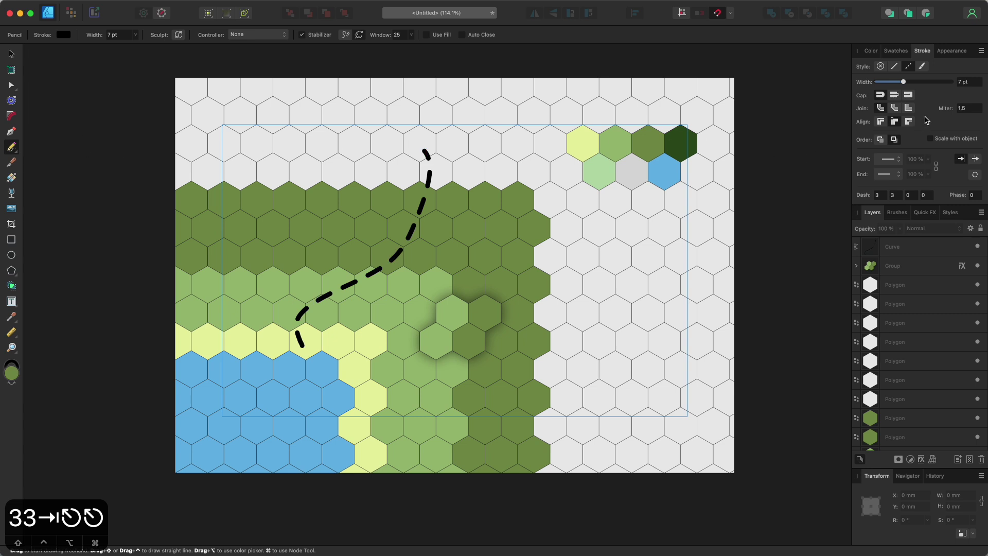
Step: Switch to a solid light-blue stroke and draw the river from the mountain to the ocean
click(895, 67)
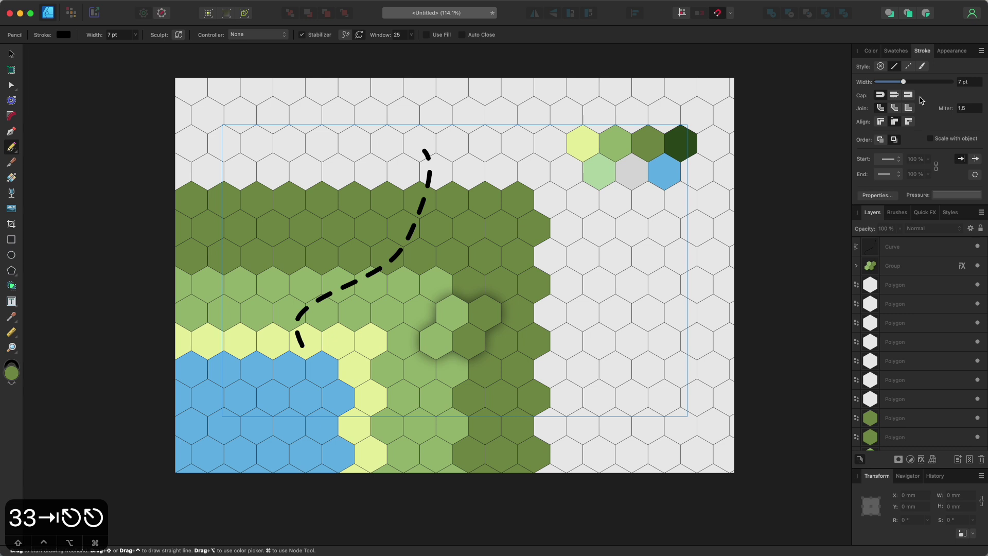
click(877, 52)
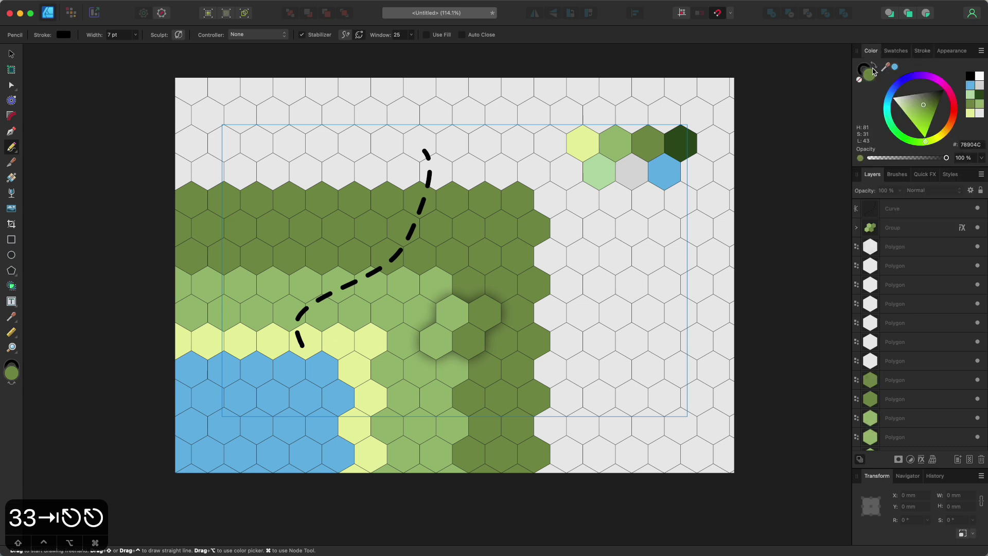
click(874, 65)
click(895, 67)
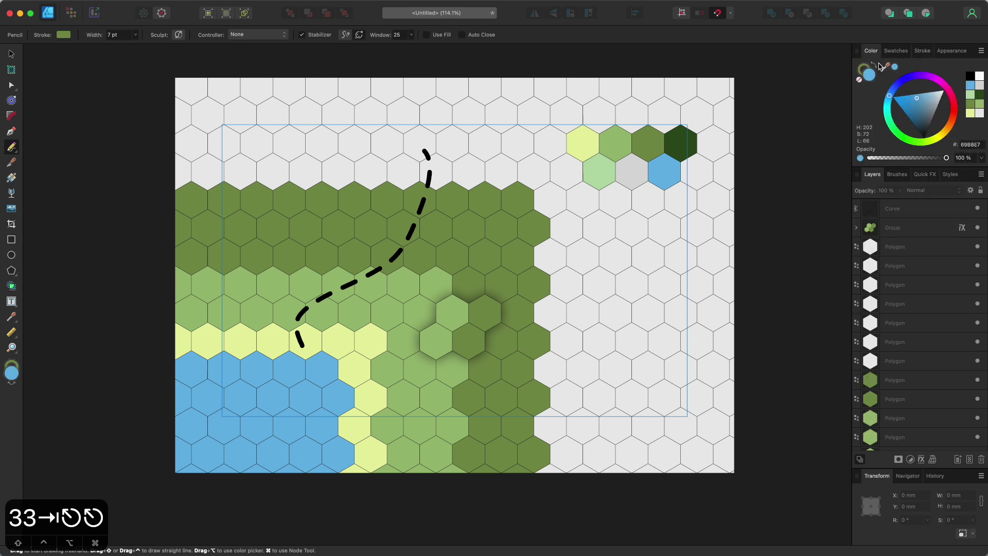
click(878, 65)
click(922, 51)
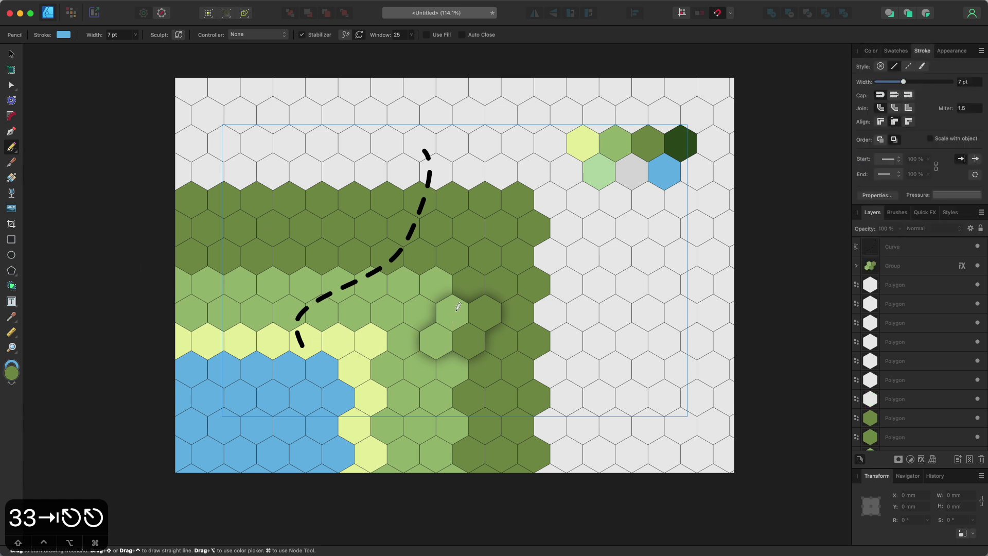
mouse_move(458, 307)
mouse_down()
mouse_move(458, 263)
mouse_move(444, 261)
mouse_move(390, 299)
mouse_move(321, 375)
mouse_up()
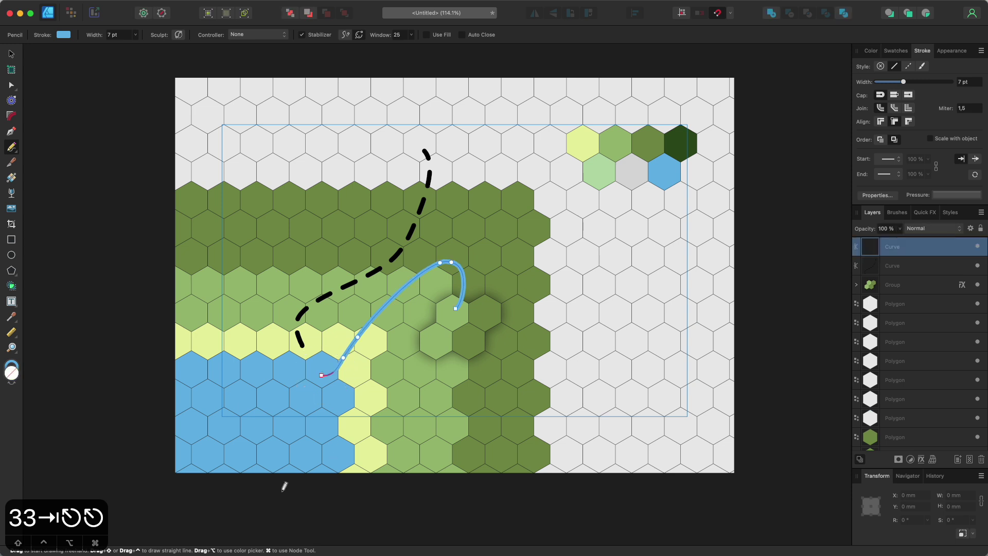
Step: Bring the shadowed mountain group to the front, above the river
click(12, 53)
click(474, 331)
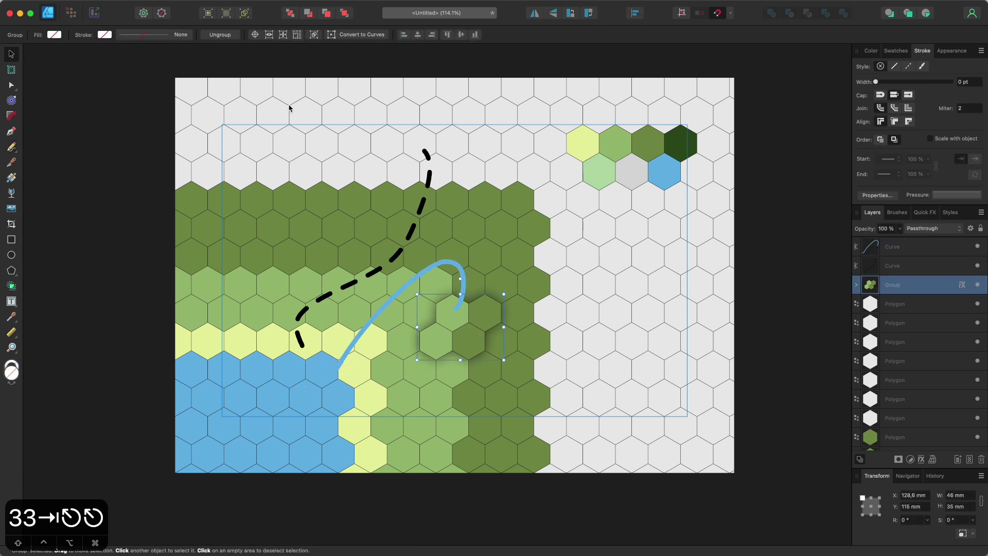
click(344, 14)
click(106, 235)
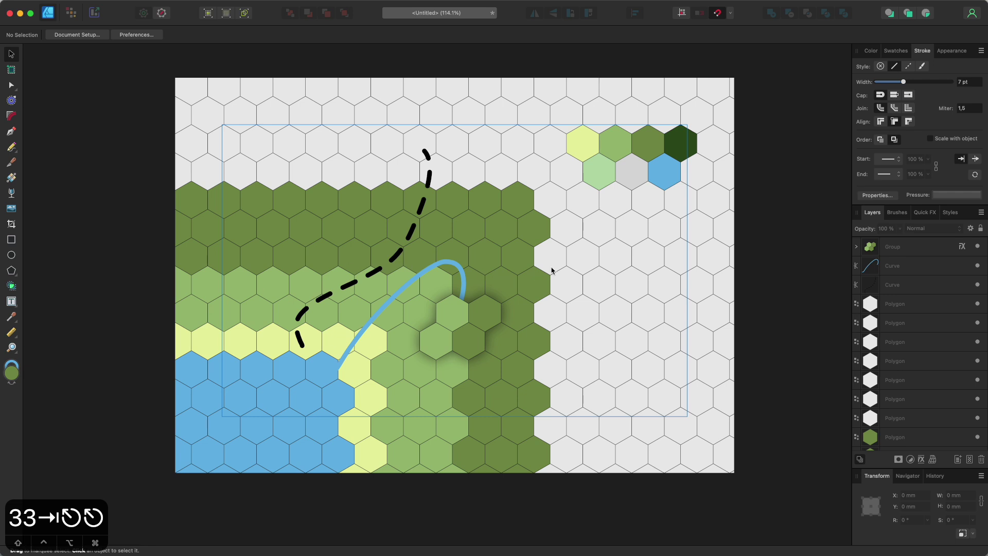
Step: Import dungeon-solid.svg from Downloads and shrink it to fit one hex below the mountain
click(648, 537)
drag(652, 463, 482, 310)
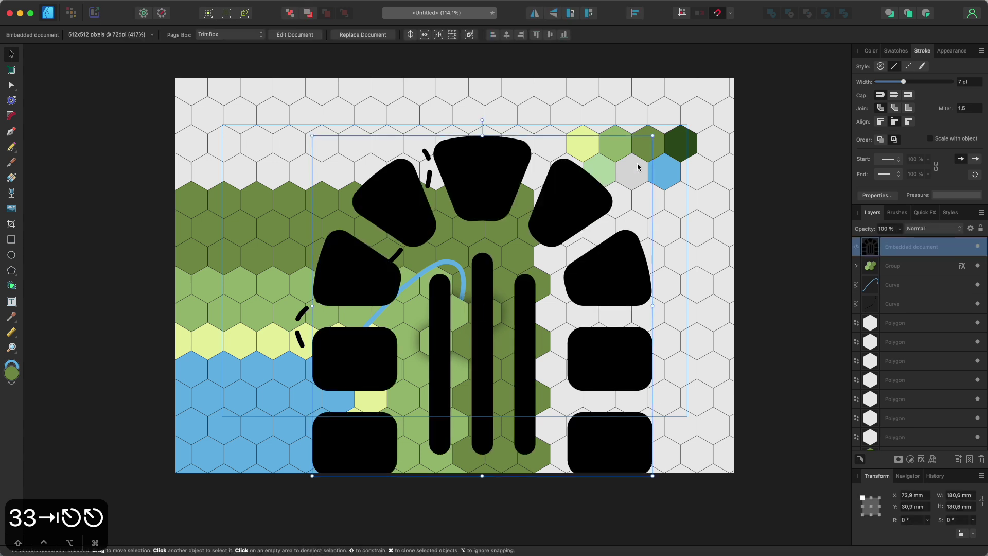
drag(652, 134, 418, 381)
scroll(417, 381, up, 5)
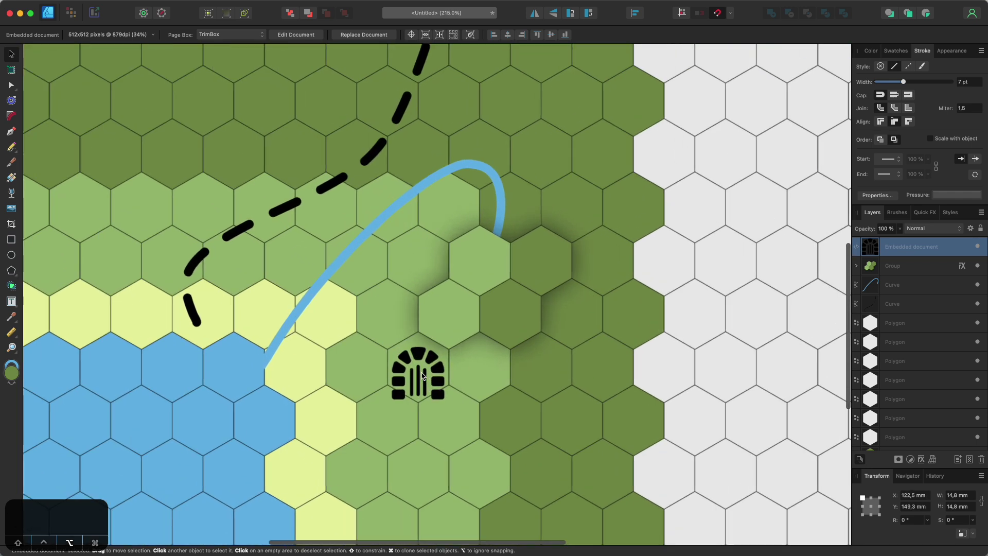
drag(444, 346, 433, 367)
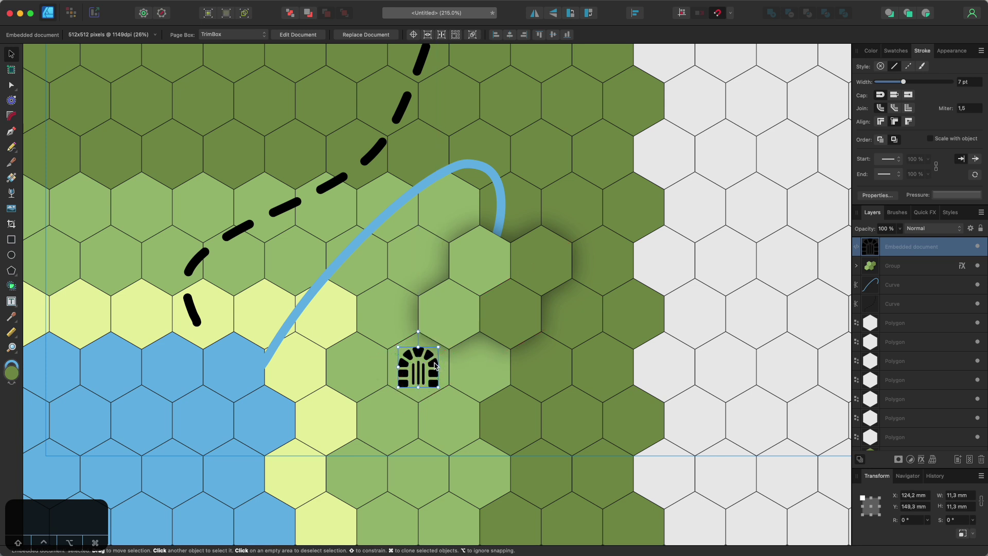
Step: Recentre the whole map in view and check the river and neighbouring hexes
click(461, 371)
scroll(534, 293, down, 5)
key(space)
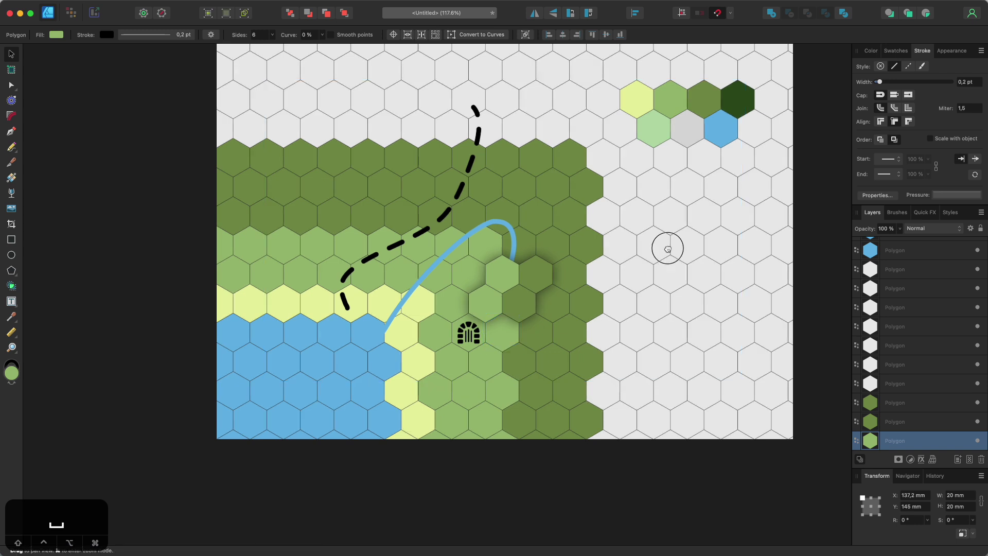
drag(666, 247, 619, 312)
click(777, 250)
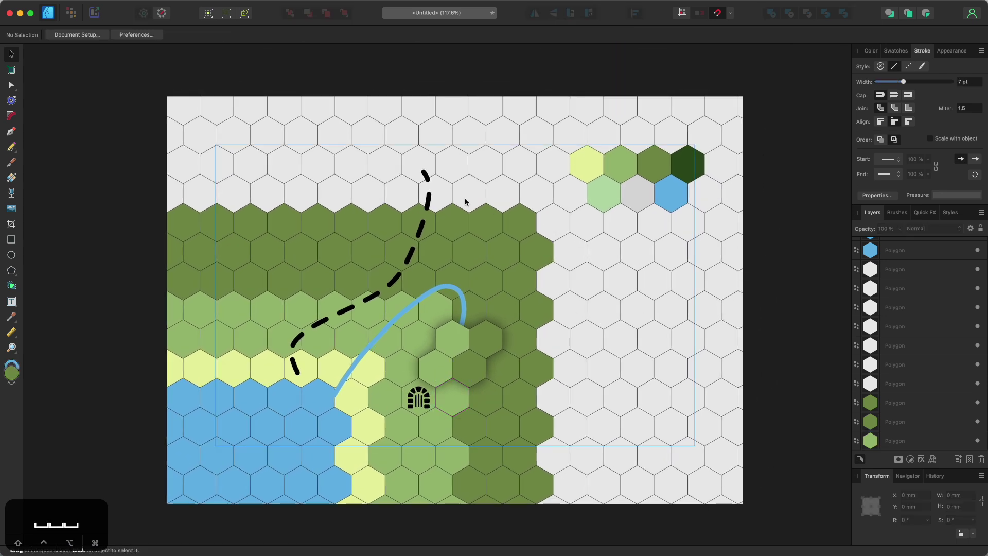
click(377, 345)
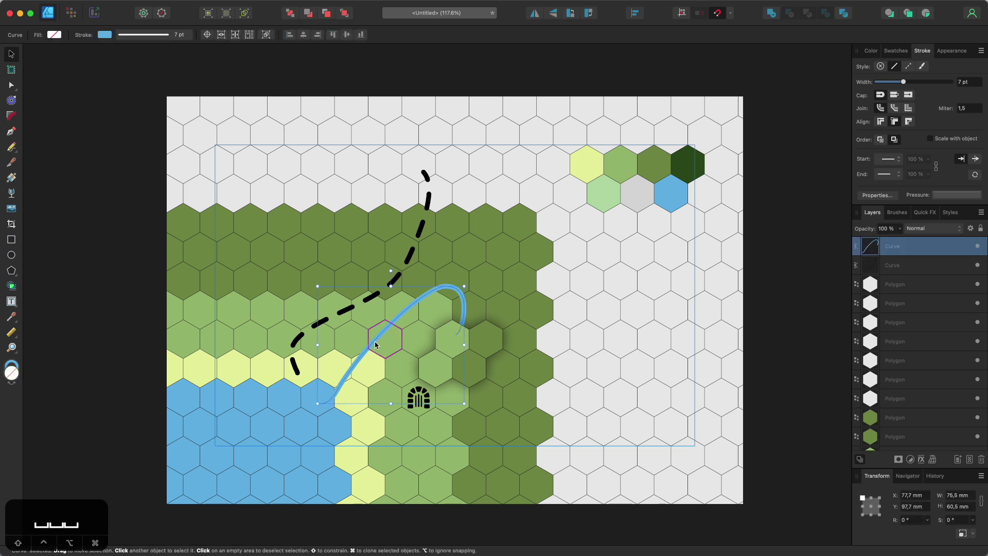
click(580, 277)
click(772, 242)
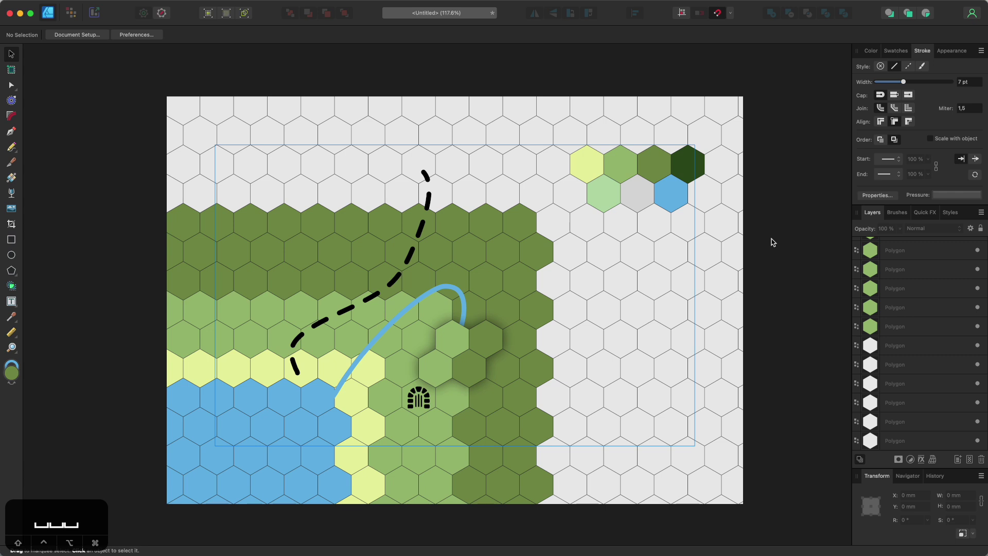
click(647, 537)
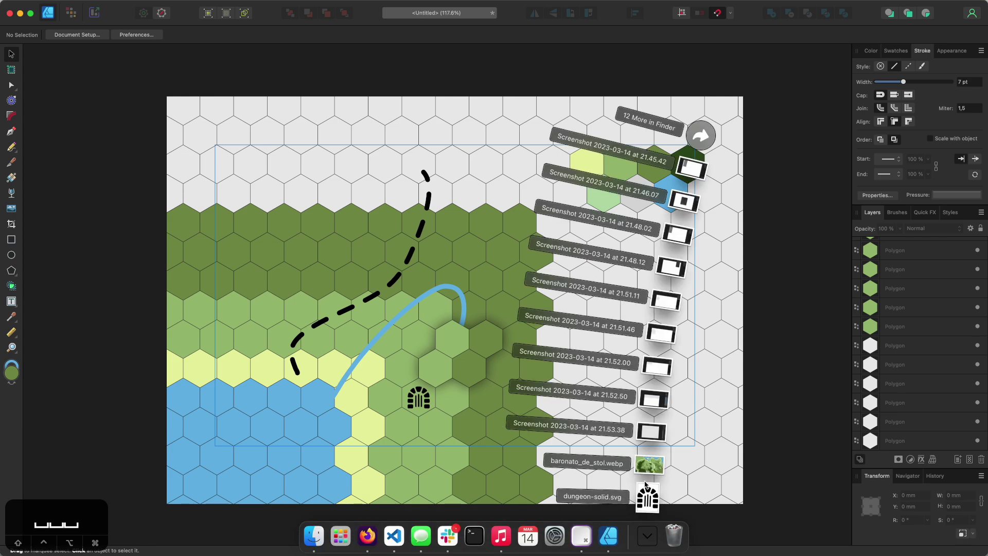
click(648, 468)
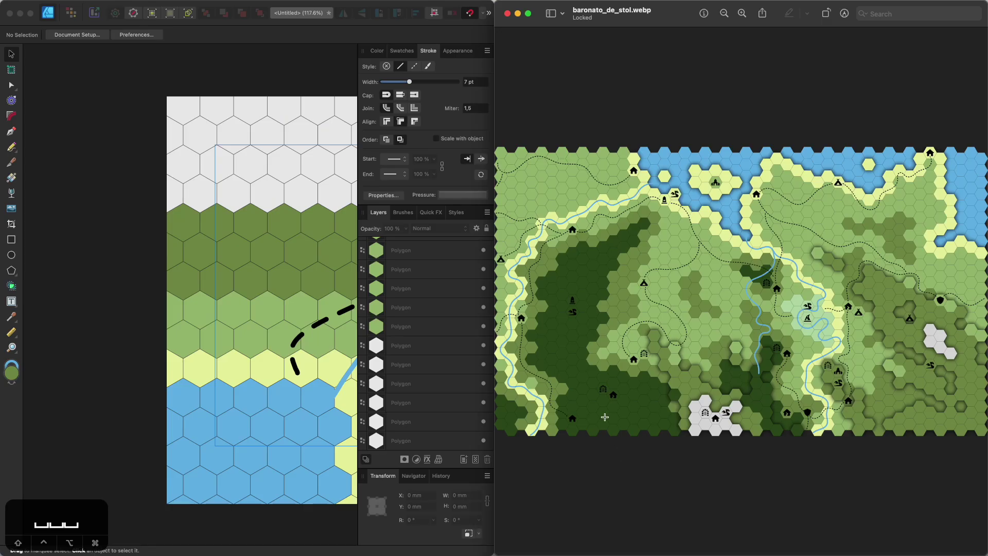
drag(494, 329, 4, 396)
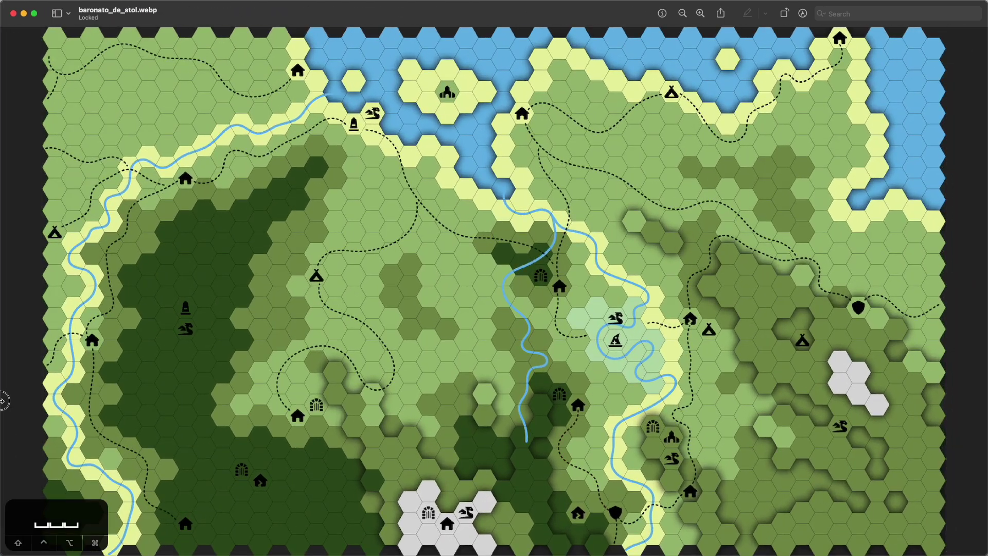